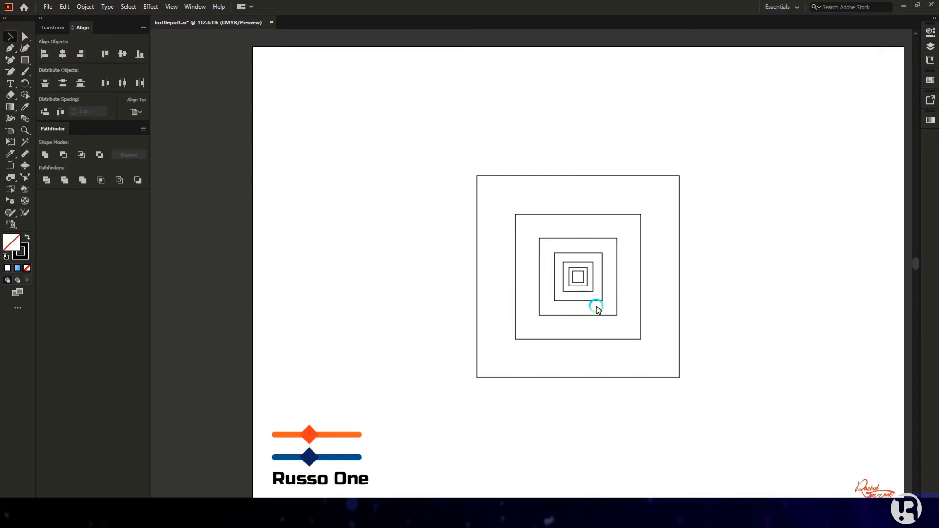
Step: Scroll down the artboard to view the nested set of squares
scroll(626, 313, "down", 4)
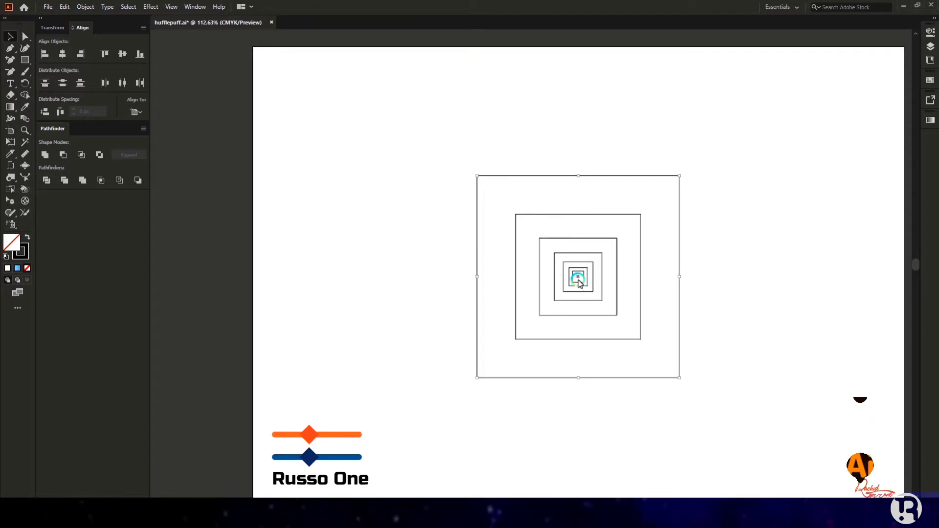
Step: Move the nested squares aside and align the smallest square to the big square's top-left corner
left_click_drag(615, 273, 483, 195)
left_click_drag(438, 227, 664, 229)
left_click(45, 54)
left_click(105, 54)
left_click(123, 82)
Step: Copy the top corner squares downward and align them to the big square's bottom corners
left_click(679, 201, "shift")
left_click(719, 292)
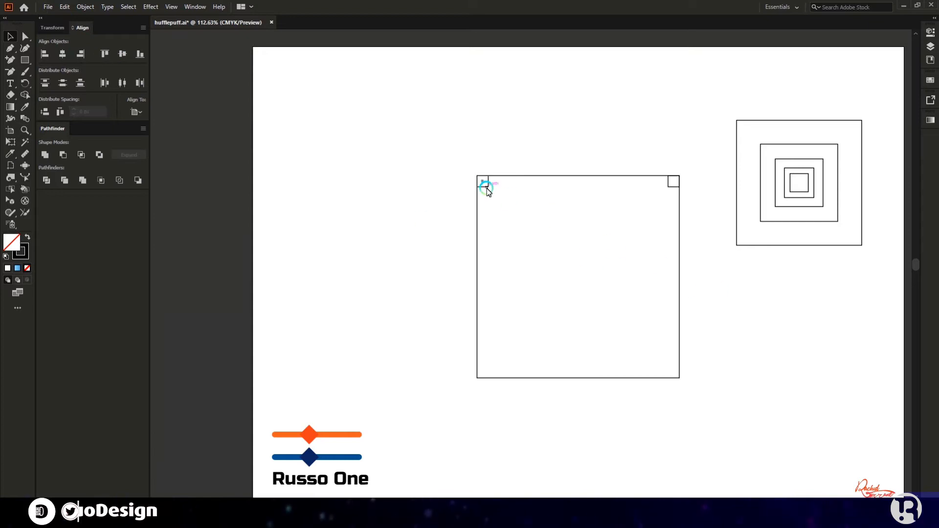
left_click(673, 188, "shift")
left_click_drag(673, 187, 673, 257)
left_click_drag(420, 234, 683, 280)
left_click(659, 378)
left_click(361, 242)
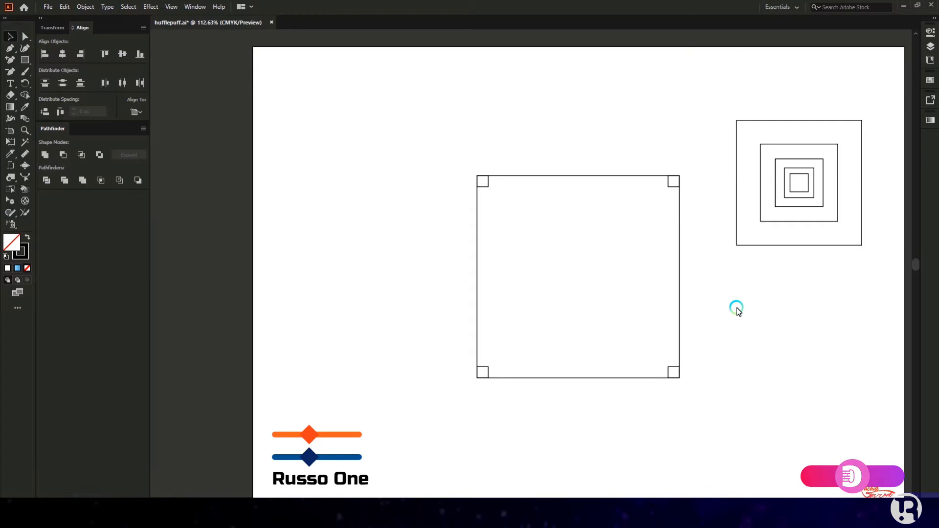
Step: Move the smallest nested square into the top-left corner, with the big square as key object
left_click_drag(794, 195, 490, 193)
left_click(478, 205, "shift")
left_click(478, 205)
Step: Duplicate the small top-left corner square and round it into a circle with live corners
left_click(284, 203)
scroll(486, 175, "up", 6)
left_click_drag(541, 222, 483, 246)
scroll(505, 266, "up", 4)
left_click(553, 276)
scroll(488, 256, "down", 8)
scroll(473, 256, "down", 2)
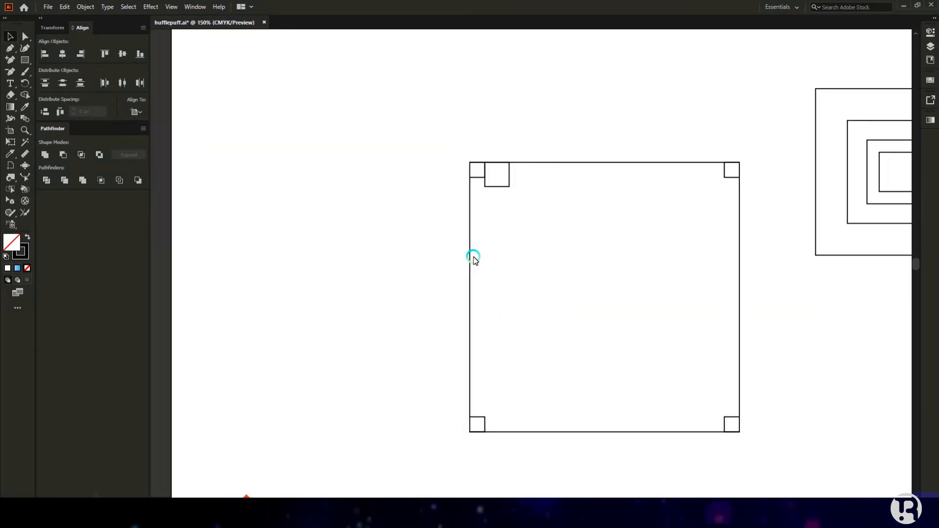
scroll(471, 254, "right", 2)
left_click(412, 185)
left_click_drag(765, 184, 815, 182)
left_click_drag(355, 168, 347, 155)
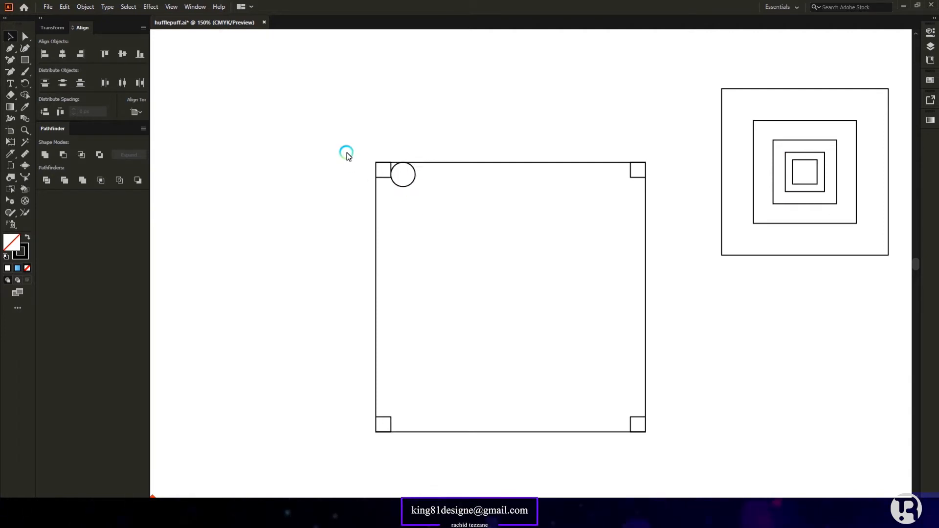
Step: Stretch a square into a bar from the circle's centre to the frame's top-right corner
left_click_drag(803, 188, 424, 190)
scroll(412, 176, "up", 3)
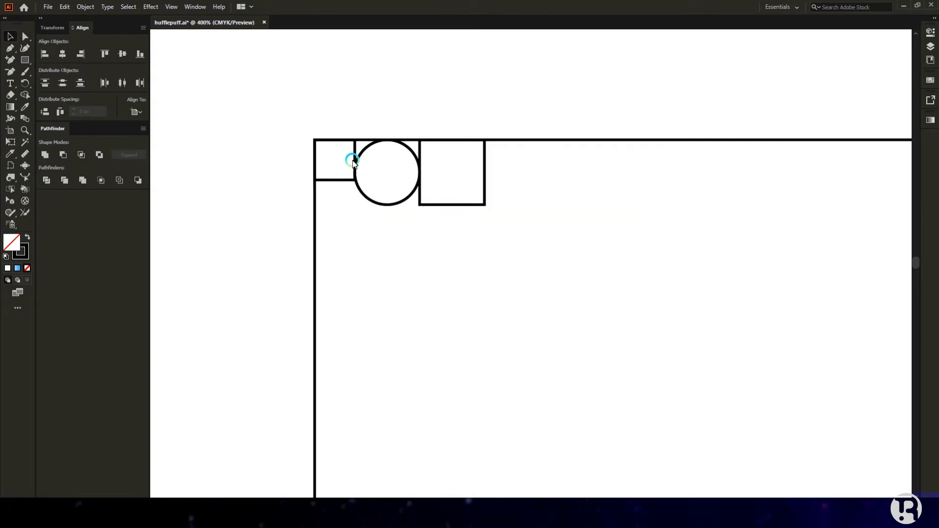
left_click_drag(419, 174, 387, 173)
scroll(421, 179, "down", 3)
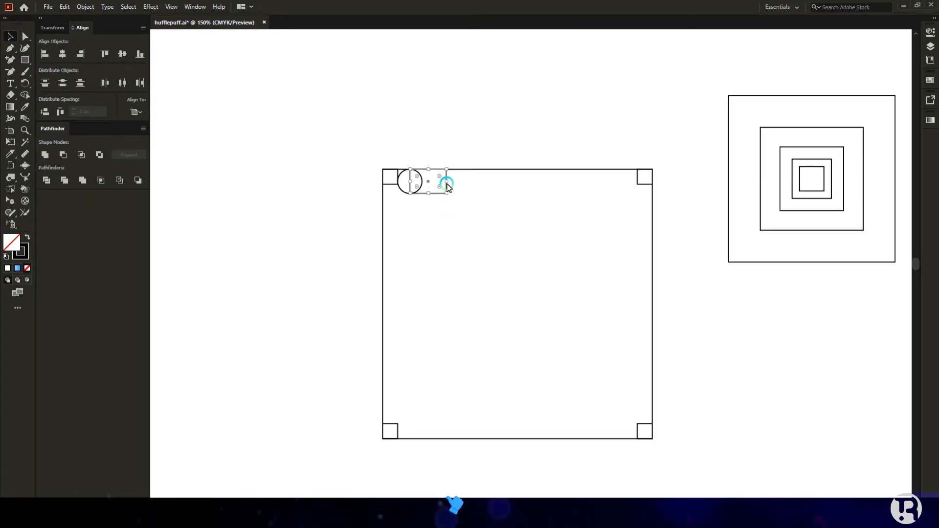
left_click_drag(446, 182, 637, 183)
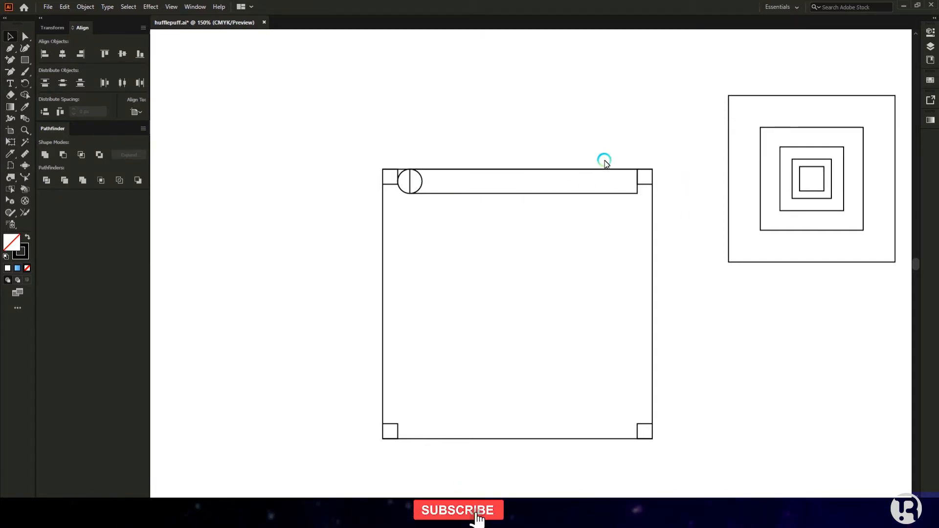
Step: Place the largest nested square at the upper left, a circle copy below, and a square on the top circle
scroll(419, 206, "down", 3)
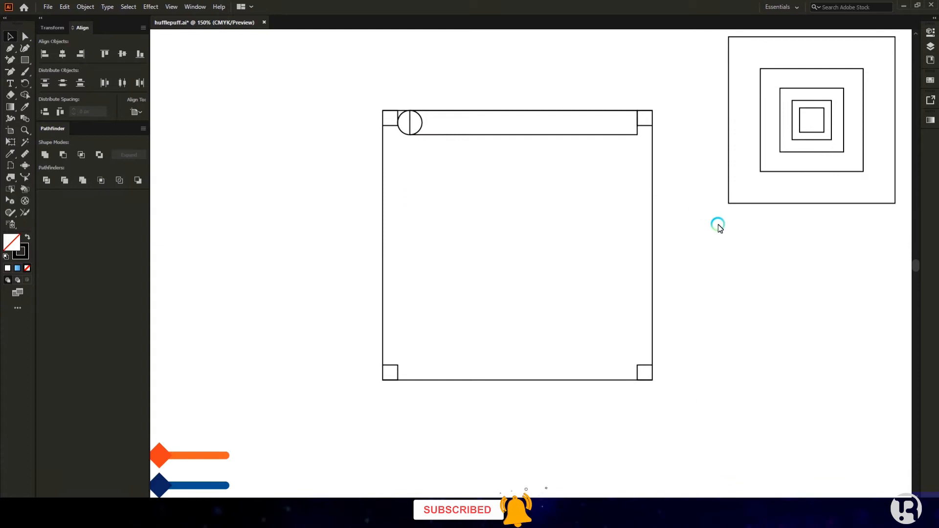
left_click_drag(728, 180, 383, 253)
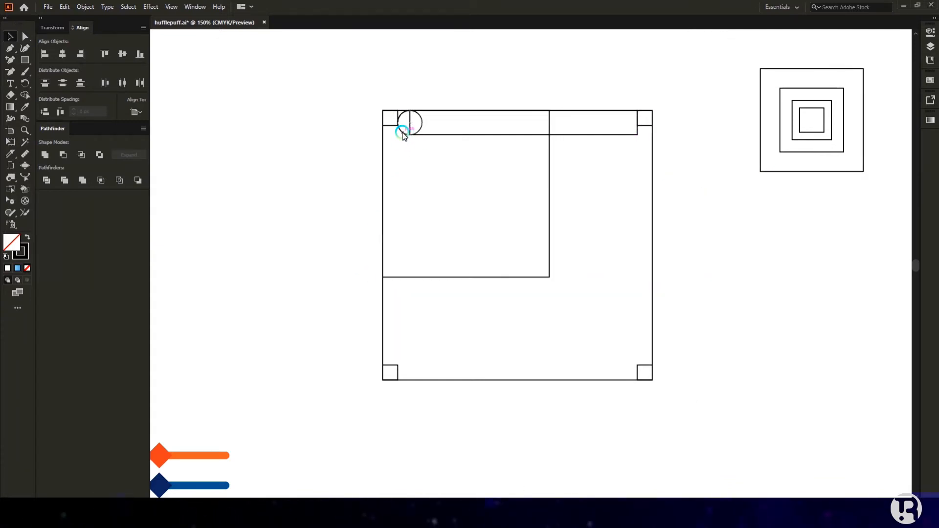
left_click_drag(405, 134, 406, 279)
scroll(410, 191, "up", 1)
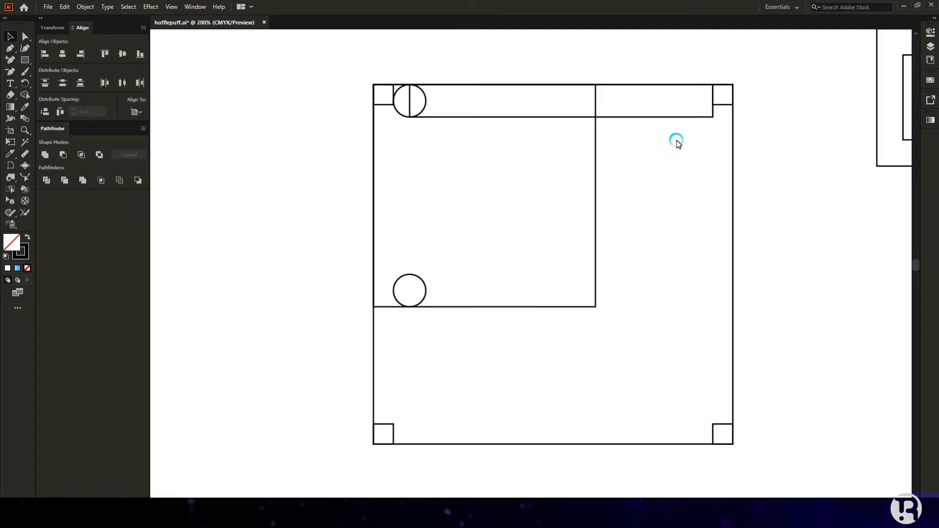
scroll(678, 142, "down", 1)
left_click_drag(879, 119, 479, 326)
scroll(478, 129, "up", 2)
Step: Stretch a square into a tall rectangle below the top circle and round its bottom into a pill
left_click(431, 159)
scroll(451, 109, "down", 1)
left_click_drag(445, 85, 478, 336)
scroll(478, 337, "up", 4)
left_click_drag(478, 178, 481, 210)
left_click(579, 275)
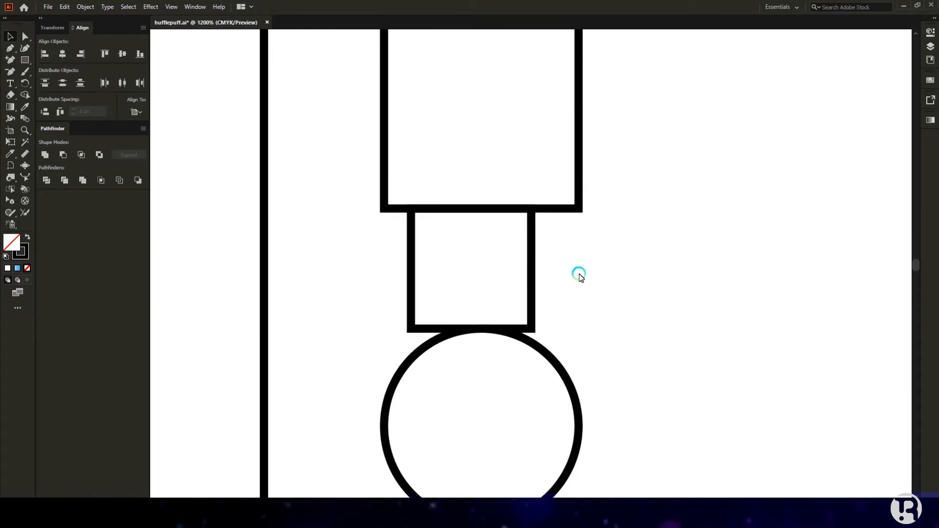
scroll(579, 275, "down", 3)
left_click(519, 250)
left_click_drag(578, 243, 556, 137)
Step: Centre the circle horizontally under the pill, using the pill as alignment key object
scroll(504, 237, "down", 1)
scroll(577, 300, "down", 1)
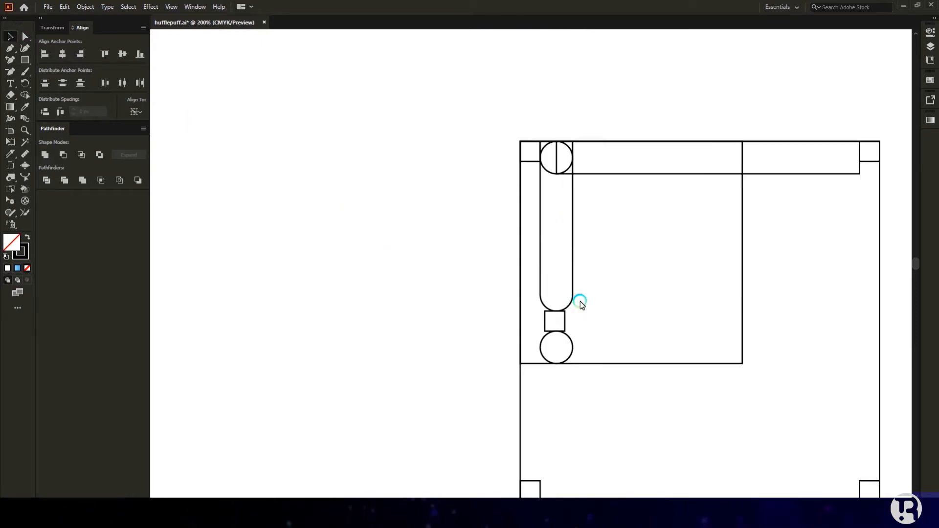
scroll(581, 303, "right", 2)
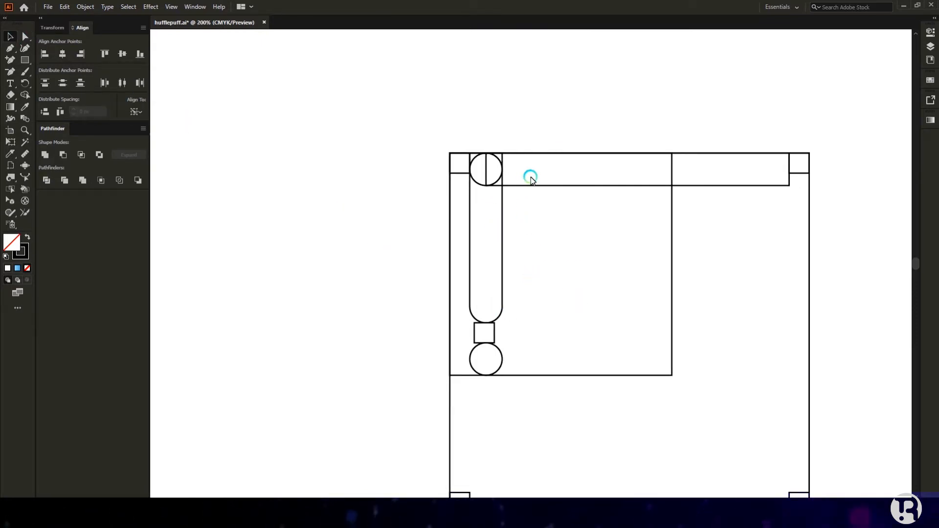
scroll(499, 152, "up", 2)
left_click_drag(426, 205, 488, 210)
scroll(465, 231, "down", 3)
left_click(520, 310, "shift")
left_click(122, 54)
key("ctrl+z")
left_click(529, 305)
left_click(62, 54)
left_click(394, 300)
scroll(555, 362, "down", 1)
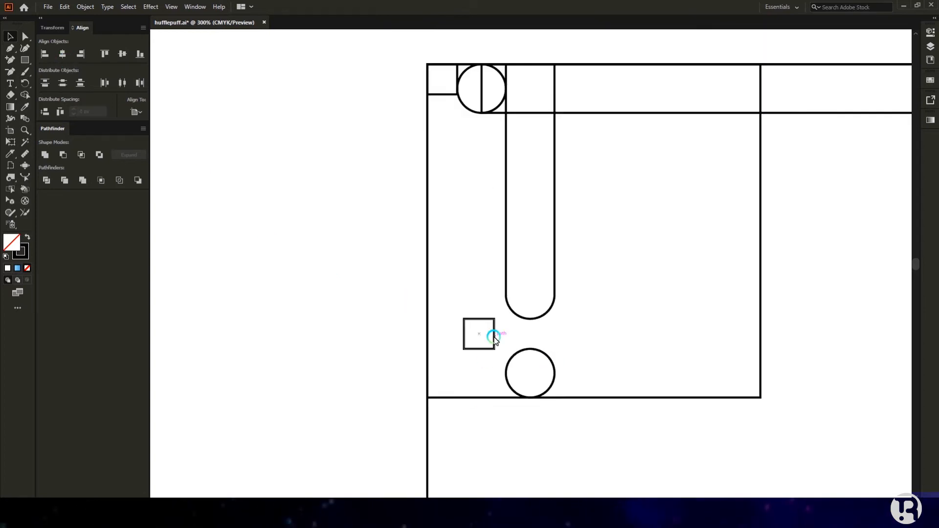
scroll(468, 237, "up", 1)
Step: Copy the top circle and trim it to a quarter arc by deleting its left and bottom anchors
left_click_drag(465, 142, 478, 176)
scroll(478, 176, "up", 4)
left_click(24, 36)
left_click(392, 155)
key("Delete")
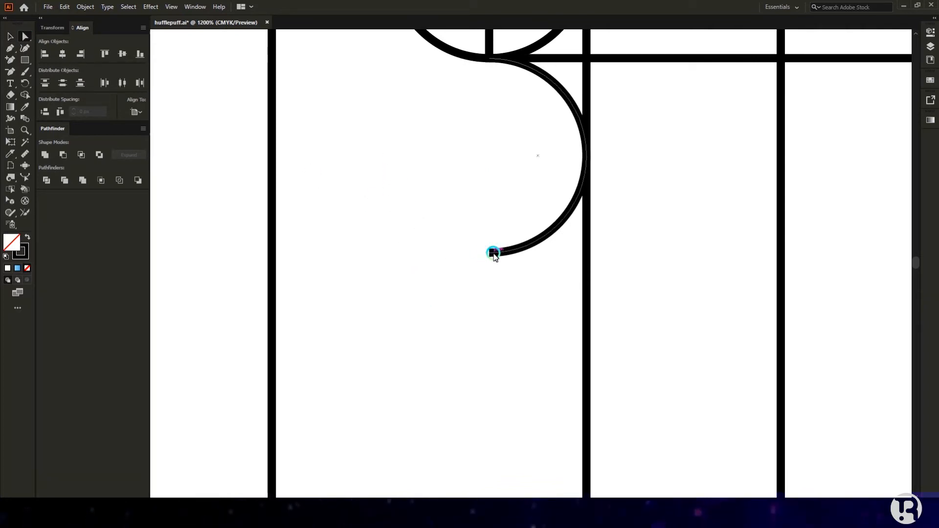
left_click(493, 253)
key("Delete")
left_click(11, 37)
scroll(412, 231, "down", 3)
Step: Copy the arc into the right column, reflect it horizontally, and fit it into the corner
left_click_drag(459, 182, 523, 182)
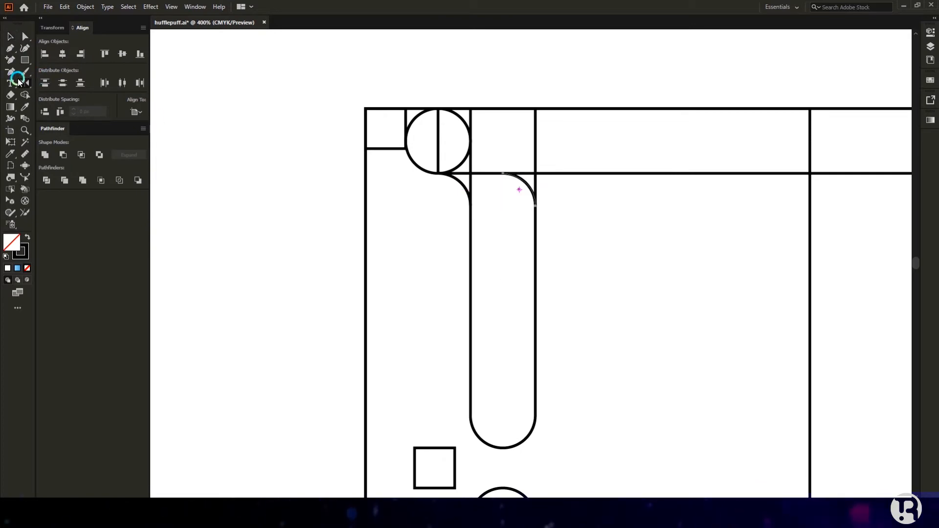
double_click(30, 83)
left_click(277, 366)
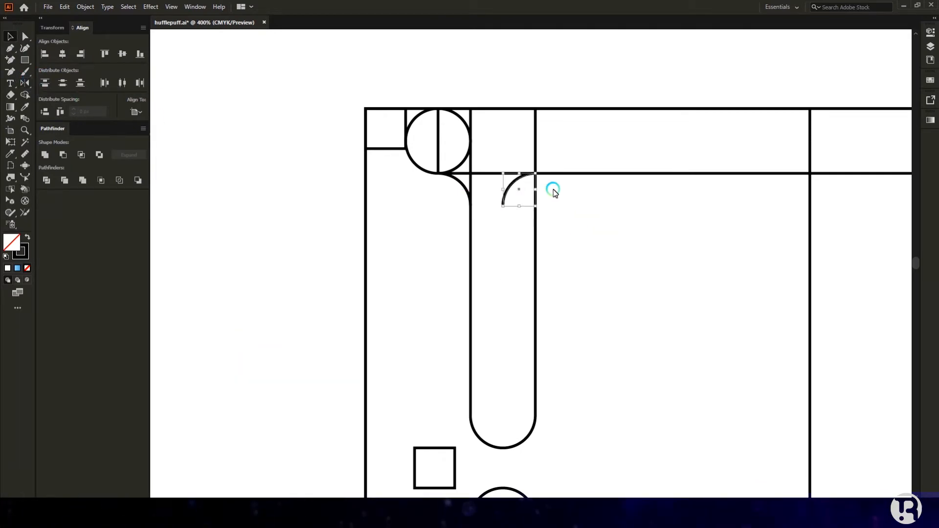
scroll(551, 190, "up", 2)
left_click_drag(504, 206, 536, 207)
scroll(536, 240, "down", 4)
scroll(514, 300, "up", 3)
scroll(541, 324, "down", 5)
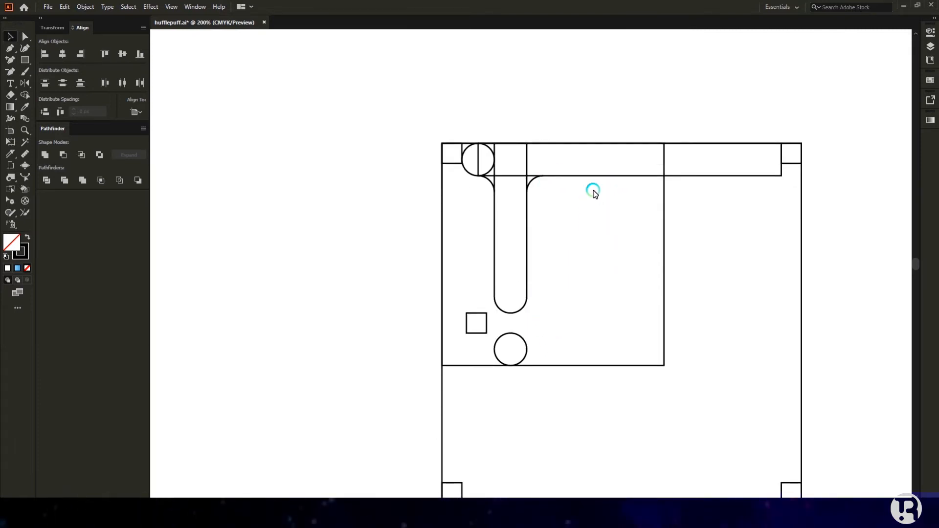
scroll(548, 228, "down", 2)
Step: Place a nested square in the upper-right corner with its right edge snapped to the vertical line
left_click_drag(776, 208, 558, 246)
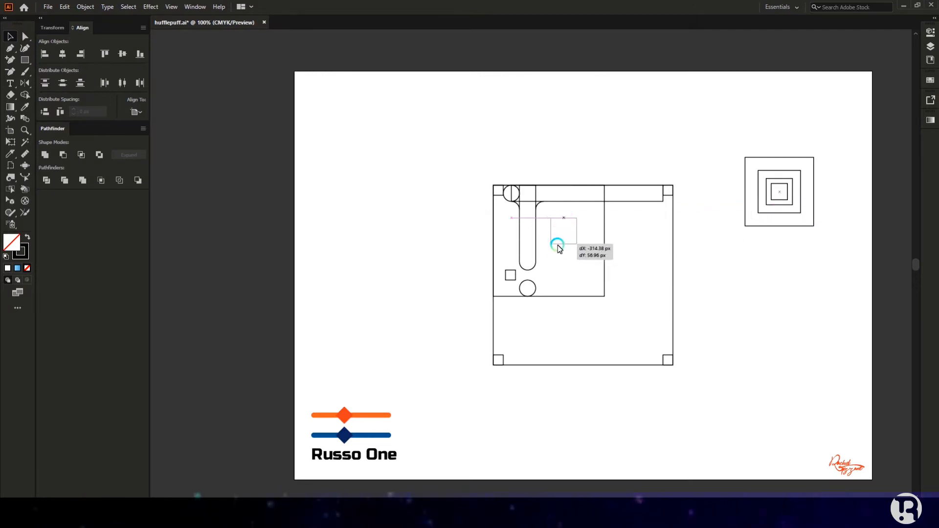
scroll(558, 246, "up", 2)
mouse_move(562, 201)
left_mouse_down()
mouse_move(587, 130)
mouse_move(597, 145)
left_mouse_up()
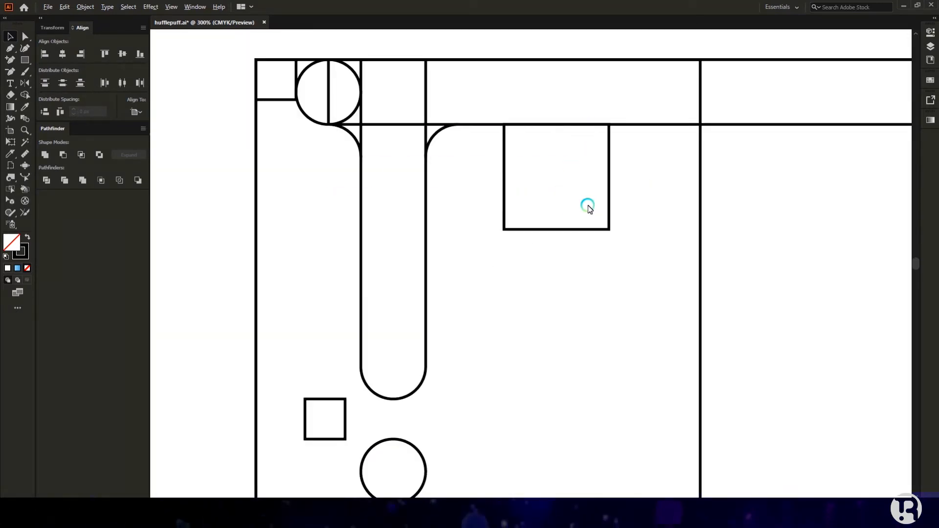
scroll(595, 198, "down", 3)
left_click_drag(596, 195, 534, 177)
left_click(630, 175, "shift")
Step: Round the square's right corners and align a nested square copy to the bar's top and right edges
left_click(485, 125)
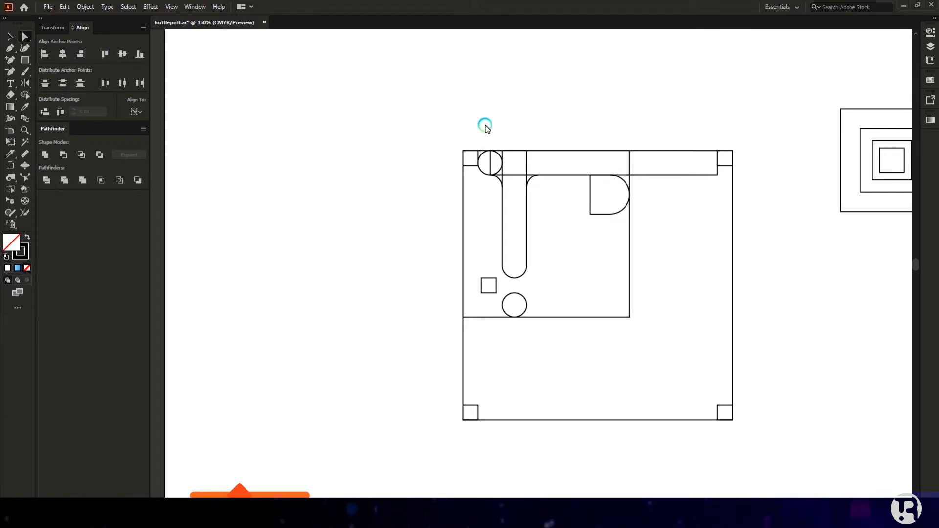
left_click_drag(859, 192, 566, 212)
scroll(606, 159, "up", 5)
left_click_drag(582, 81, 488, 135)
left_click(371, 114)
left_click(106, 55)
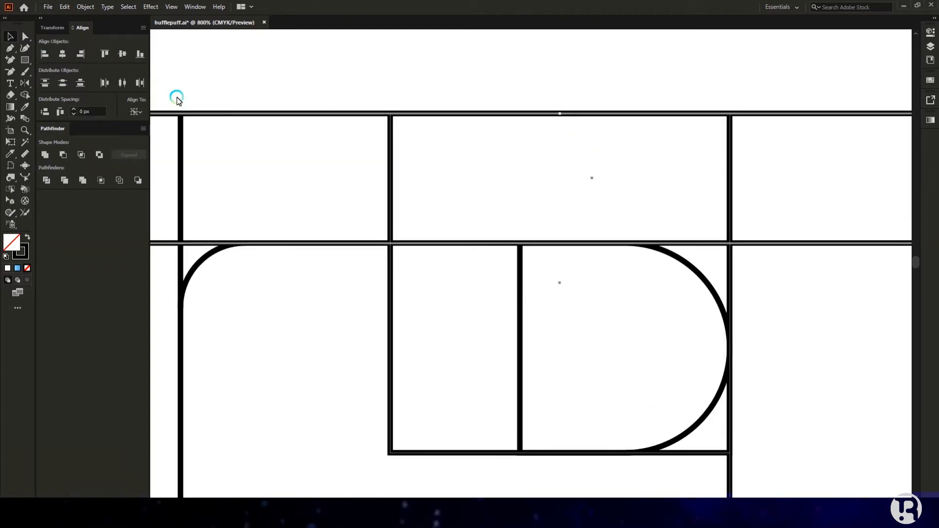
left_click(82, 57)
Step: Slide the right rectangle left, tuck the small square inside the D, and nudge the D left
scroll(519, 157, "down", 5)
scroll(593, 172, "up", 2)
left_click_drag(718, 265, 543, 259)
left_click_drag(747, 169, 540, 224)
scroll(547, 214, "up", 5)
left_click(685, 268)
scroll(651, 227, "down", 2)
left_click_drag(634, 204, 568, 215)
Step: Move the long horizontal bar down
scroll(688, 280, "down", 3)
scroll(631, 269, "up", 1)
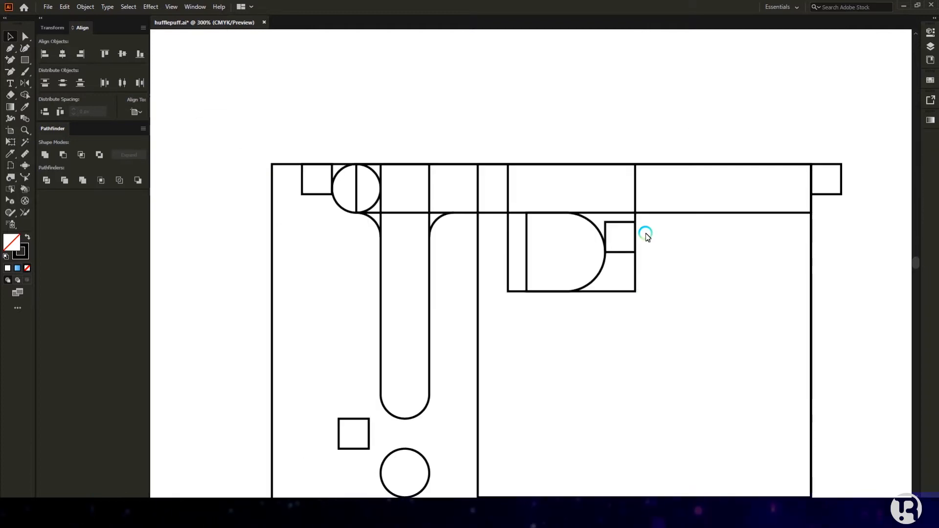
left_click_drag(652, 213, 666, 341)
left_click(670, 314)
scroll(621, 253, "down", 1)
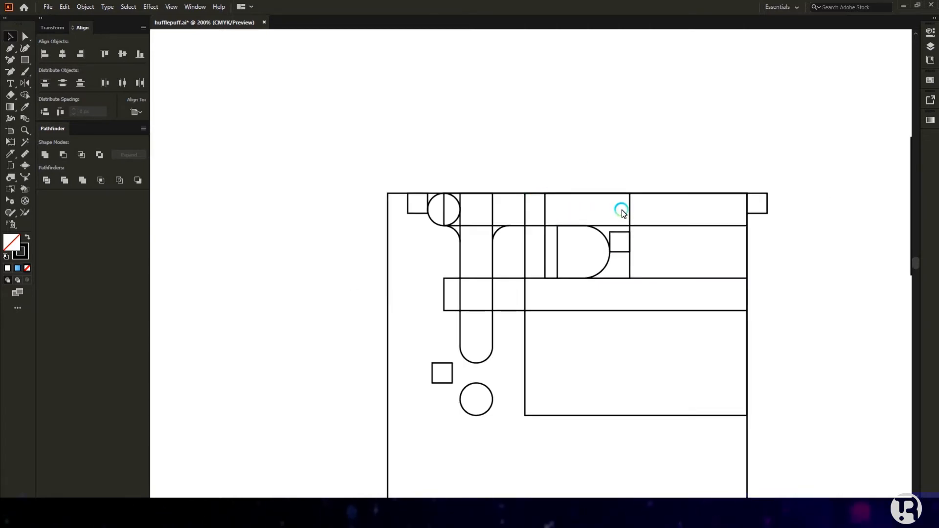
scroll(620, 239, "up", 1)
scroll(616, 230, "down", 1)
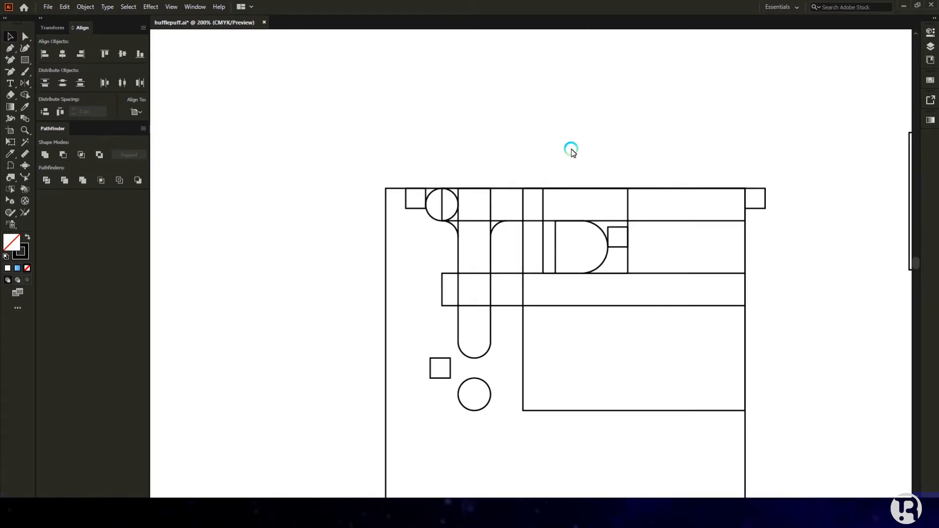
scroll(574, 238, "up", 2)
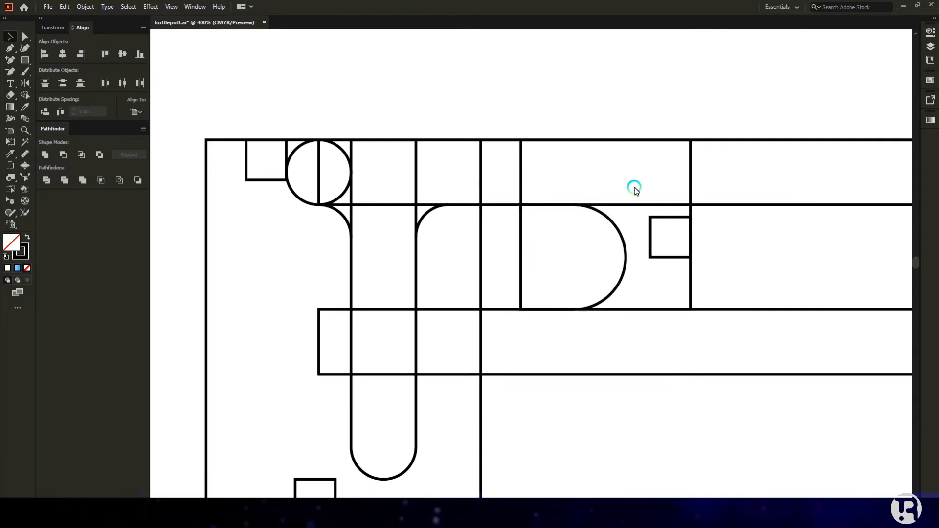
Step: Try rounding the outer rectangle's right corners into a half-circle, then undo it
left_click(521, 169)
key("a")
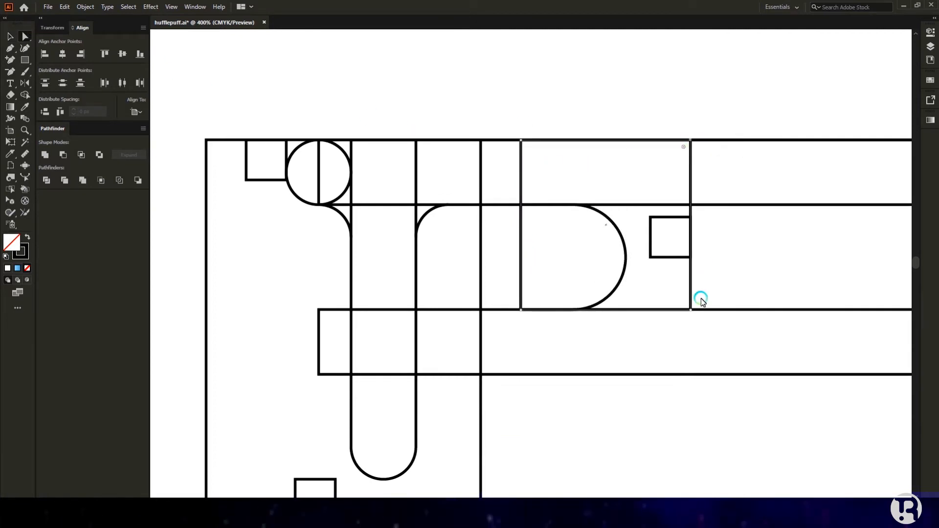
left_click_drag(684, 303, 497, 278)
scroll(550, 162, "down", 1)
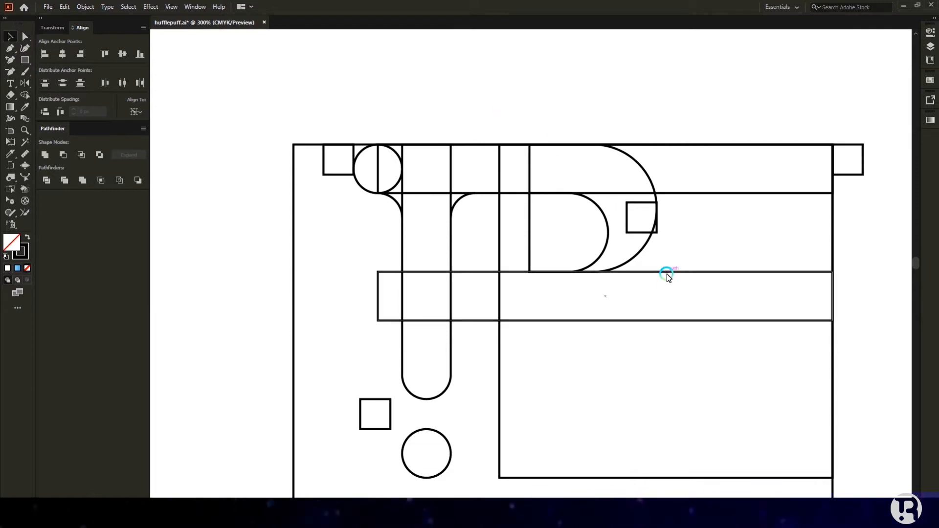
key("ctrl+z")
Step: Extend the outer rectangle down to the lower bar and round its right side into a full curve
left_click_drag(593, 272, 593, 321)
left_click(25, 37)
left_click(656, 146)
left_click(649, 165)
left_click(530, 179)
left_click_drag(650, 314, 426, 279)
key("v")
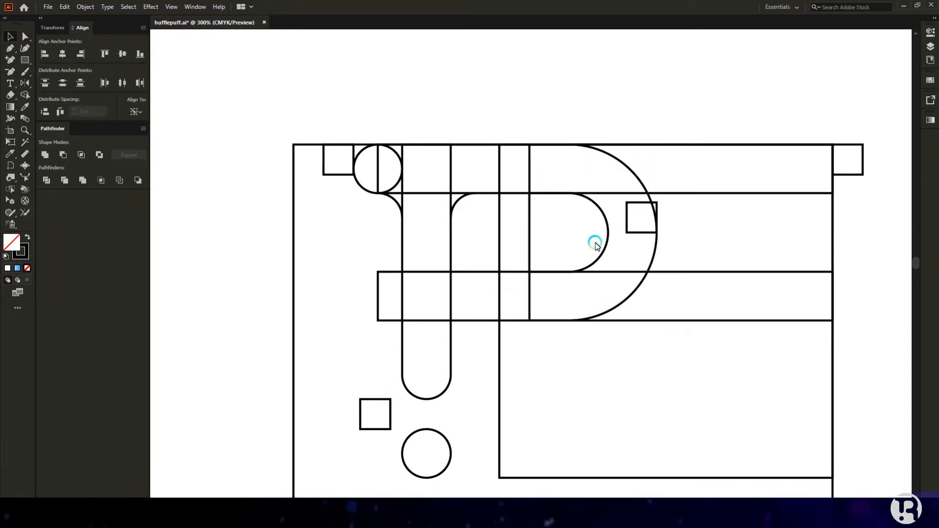
Step: Copy the top circle and position it just below the lower bar
scroll(465, 195, "down", 1)
scroll(478, 336, "up", 1, "alt")
left_click_drag(371, 121, 508, 261, "alt")
scroll(529, 325, "down", 2)
scroll(529, 324, "down", 2, "alt")
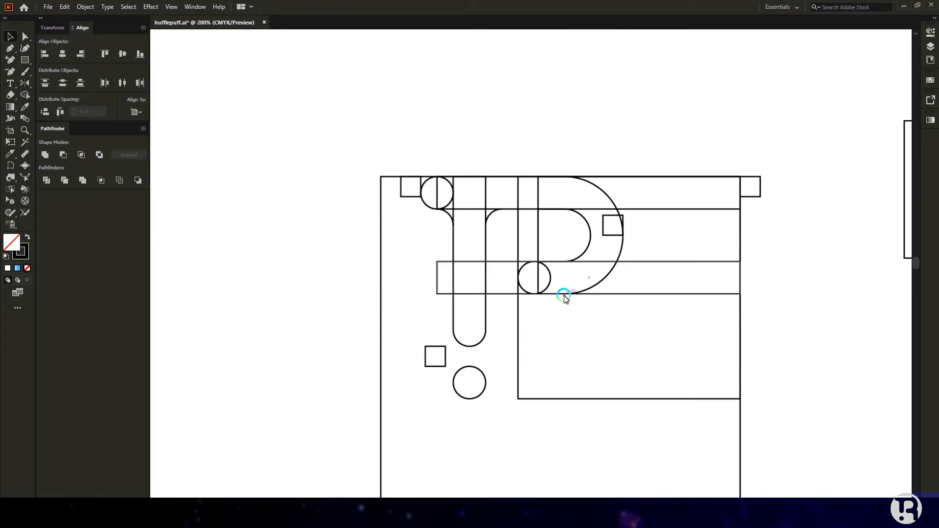
scroll(565, 296, "up", 2)
scroll(563, 295, "down", 1)
left_click_drag(548, 280, 528, 285)
Step: Delete the circle's lower half and left quarter, leaving a quarter-circle arc
key("a")
left_click(500, 337)
key("Delete")
key("Delete")
left_click(468, 301)
key("Delete")
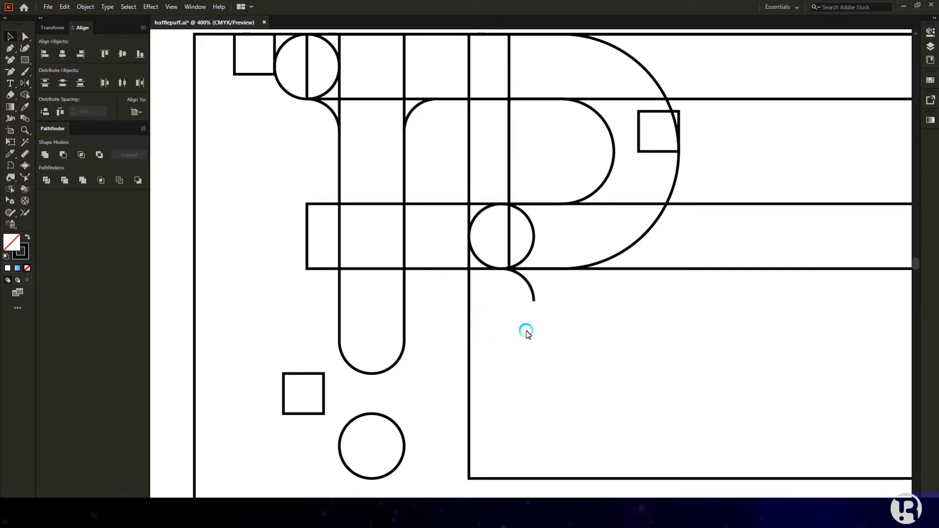
Step: Alt-drag a copy of the rounded stem to the right as the R's second leg
left_click_drag(405, 304, 597, 317)
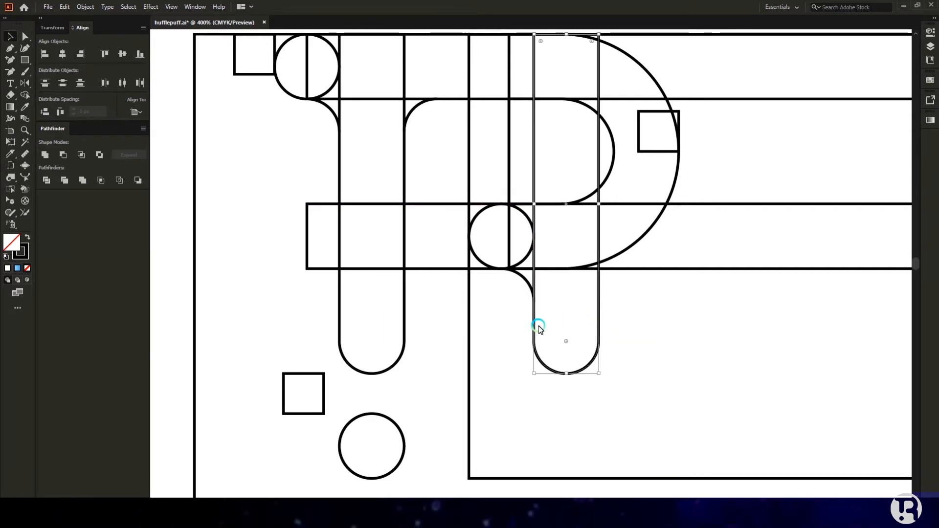
scroll(518, 328, "down", 1)
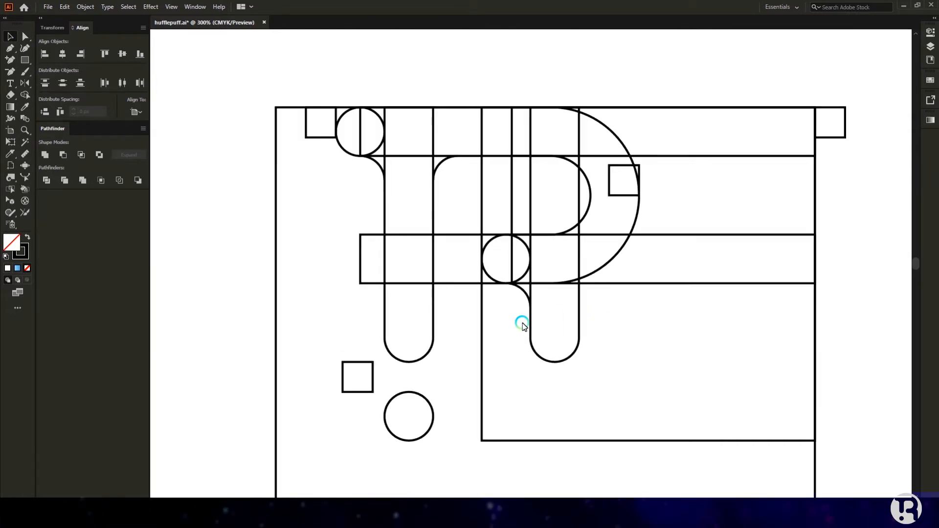
scroll(617, 320, "up", 1)
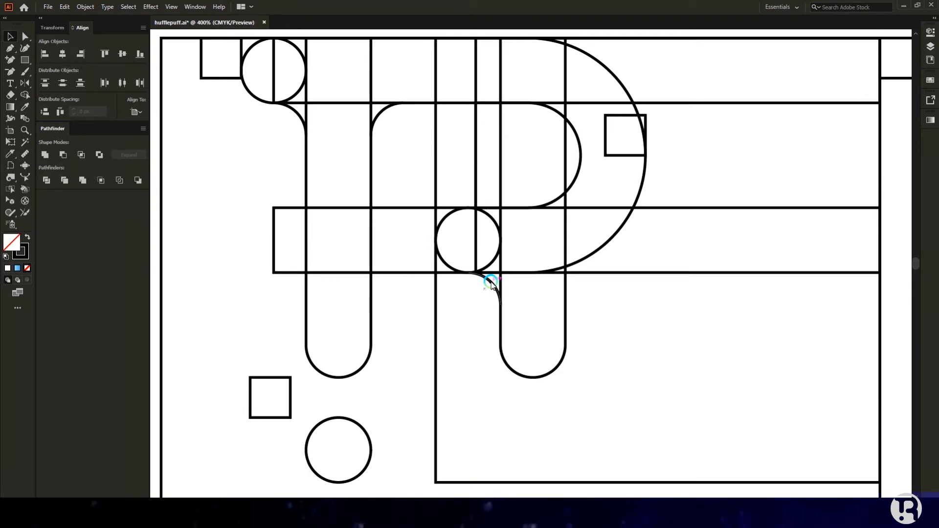
scroll(491, 284, "down", 1)
Step: Lower the small D shape into the bowl's lower band and delete its left and bottom edges
left_click_drag(558, 236, 531, 304)
scroll(586, 362, "up", 1)
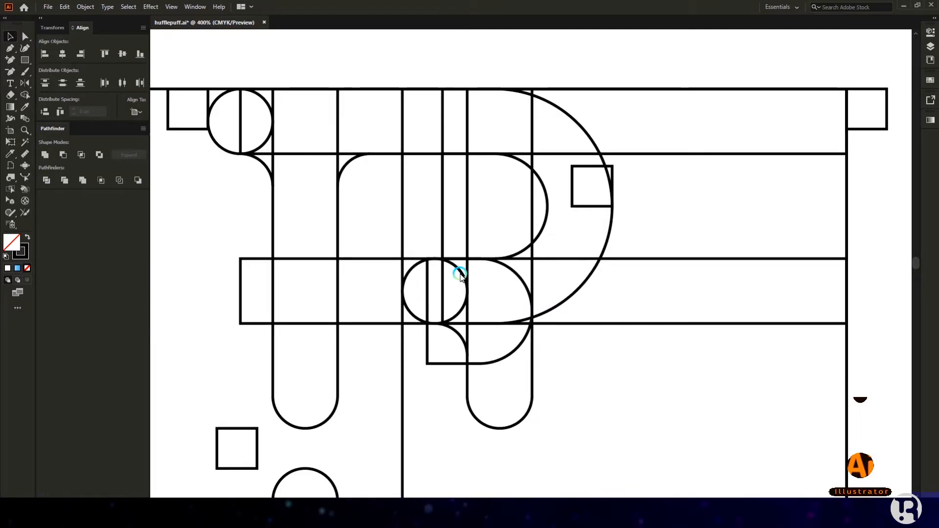
left_click(24, 37)
left_click(427, 364)
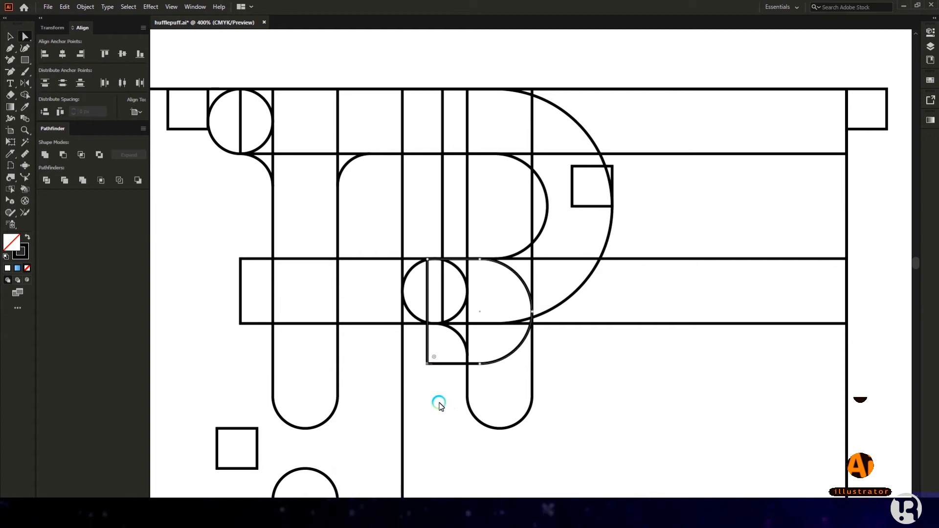
key("Delete")
Step: Delete the D's remaining straight segments, keeping only the quarter-circle linking arc
left_click(453, 405)
left_click(480, 364)
key("Delete")
left_click(432, 279)
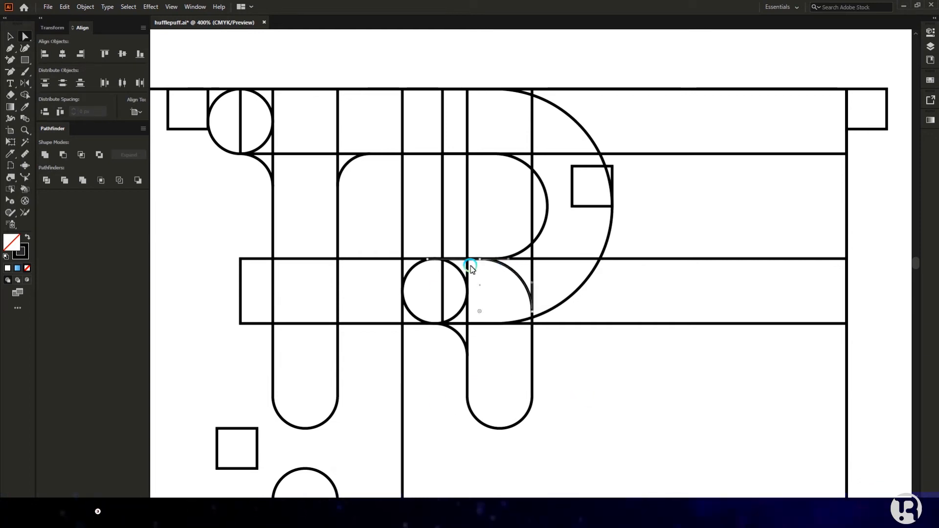
left_click(427, 260)
key("Delete")
left_click(624, 385)
key("v")
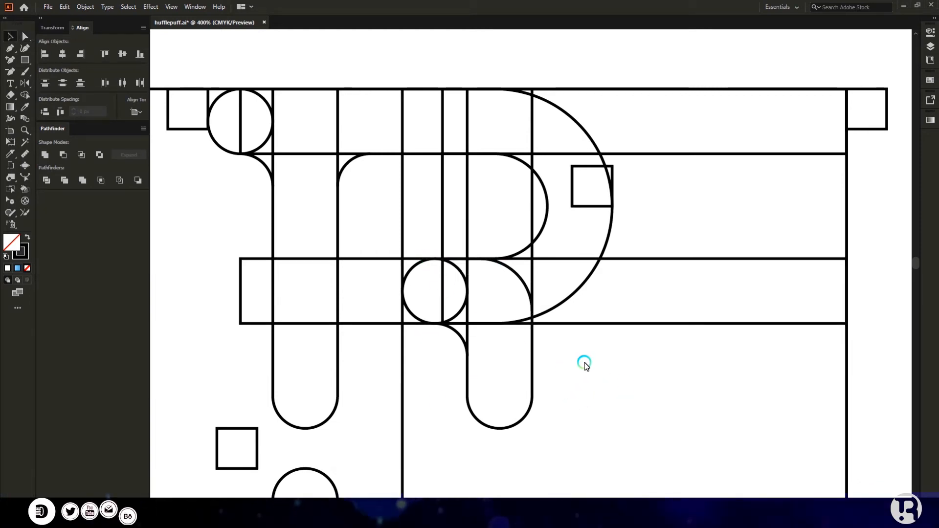
scroll(585, 362, "down", 1)
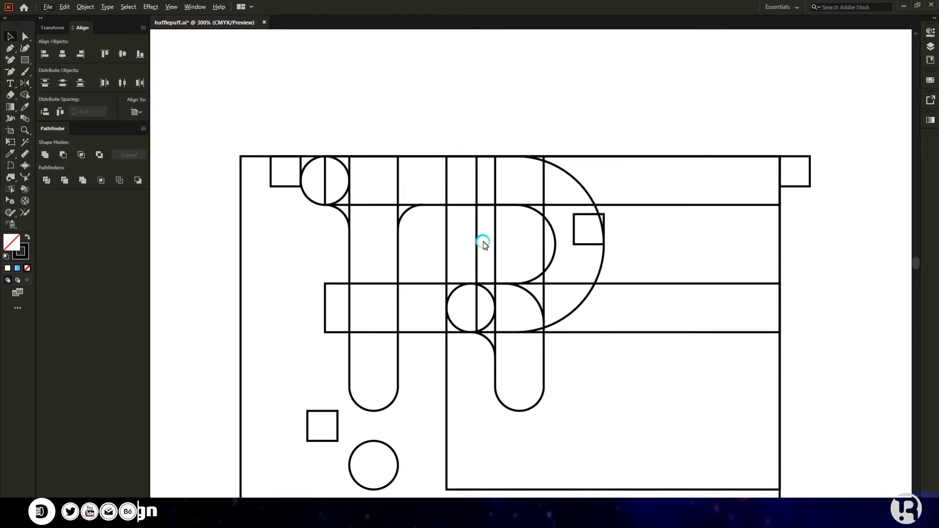
Step: Select both bowl curves and move them left over the stem columns
scroll(569, 262, "up", 2)
left_click(567, 263)
left_click(652, 305, "shift")
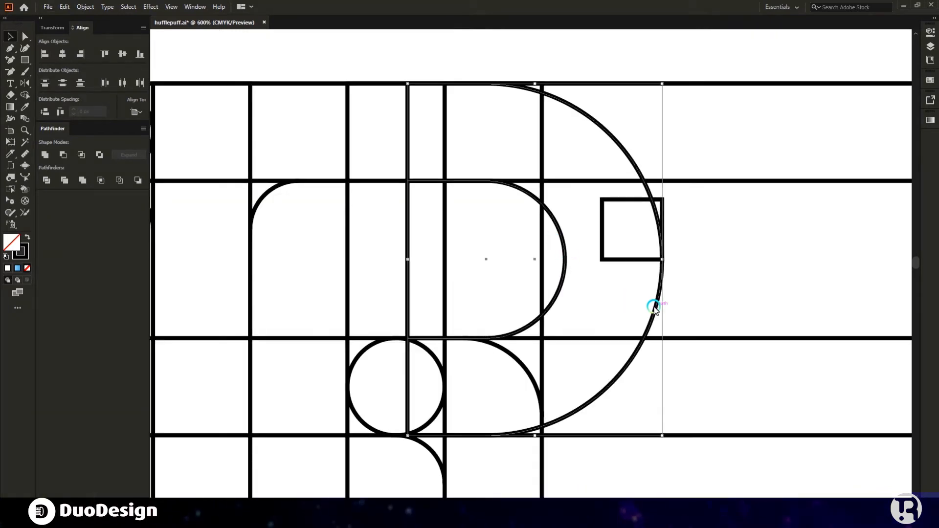
scroll(653, 306, "down", 2)
left_click_drag(653, 277, 594, 279)
left_click(625, 377)
Step: Move the lower circle left and snap it under the rounded stem's bottom end
scroll(626, 376, "down", 1)
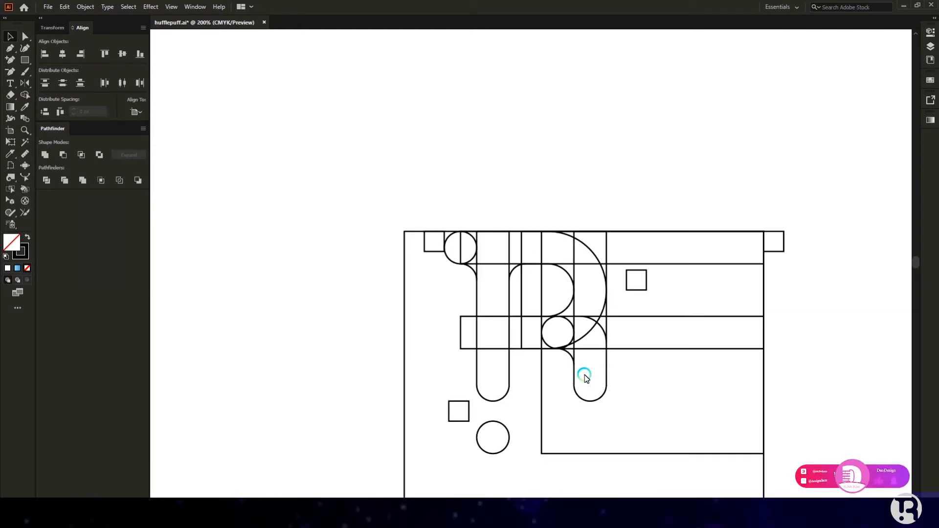
scroll(544, 344, "up", 3)
left_click_drag(571, 316, 511, 317)
scroll(587, 293, "down", 3)
scroll(618, 323, "down", 2)
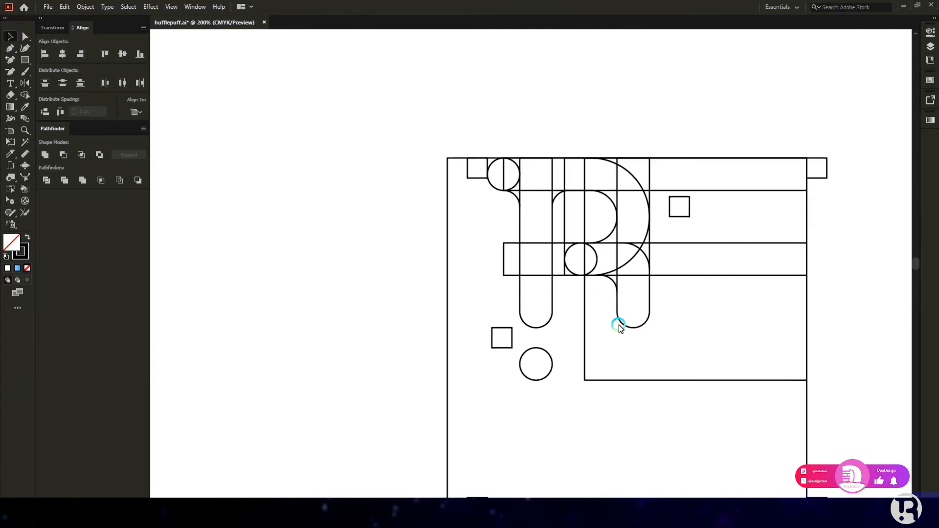
scroll(618, 327, "down", 1)
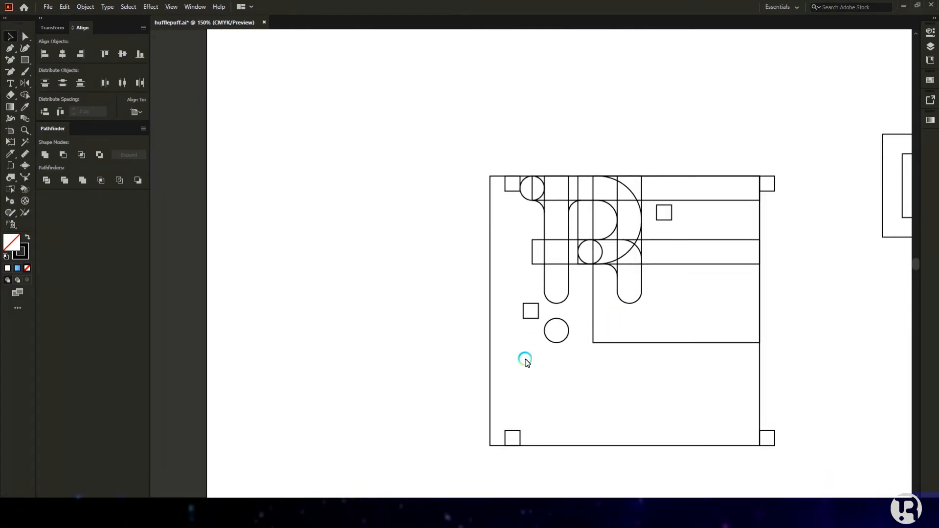
scroll(554, 299, "up", 3)
left_click_drag(552, 389, 544, 283)
left_click(538, 370)
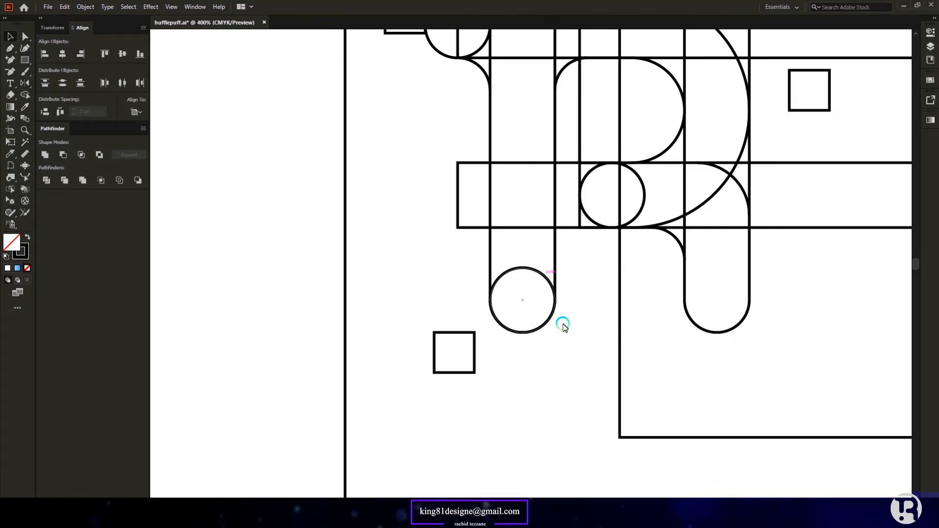
Step: Extend the rounded stem upward and place the small square just above the circle
scroll(563, 325, "up", 3)
left_click_drag(556, 336, 551, 237)
left_click_drag(477, 447, 540, 337)
left_click_drag(543, 341, 544, 341)
scroll(519, 316, "up", 5)
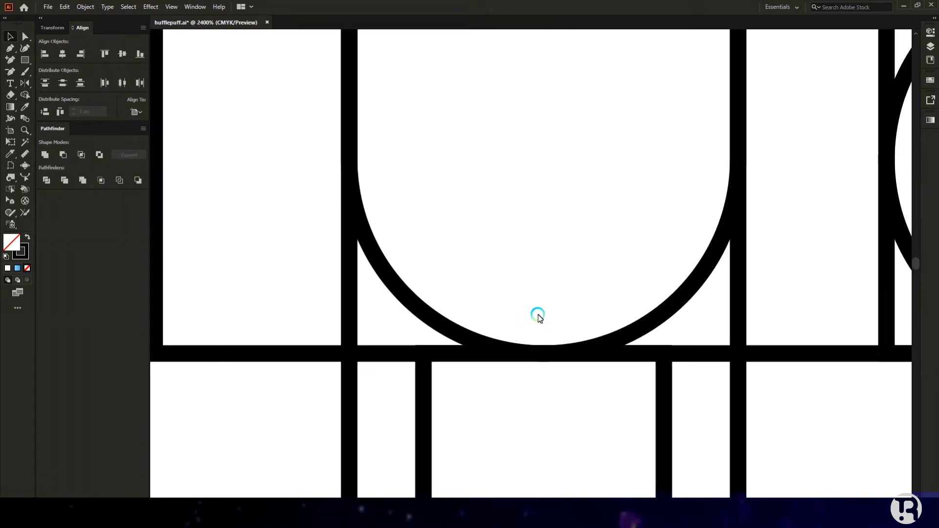
Step: Lift the U-shaped end off the horizontal line and select the outer frame rectangles
left_click_drag(604, 350, 606, 284)
scroll(547, 296, "down", 7)
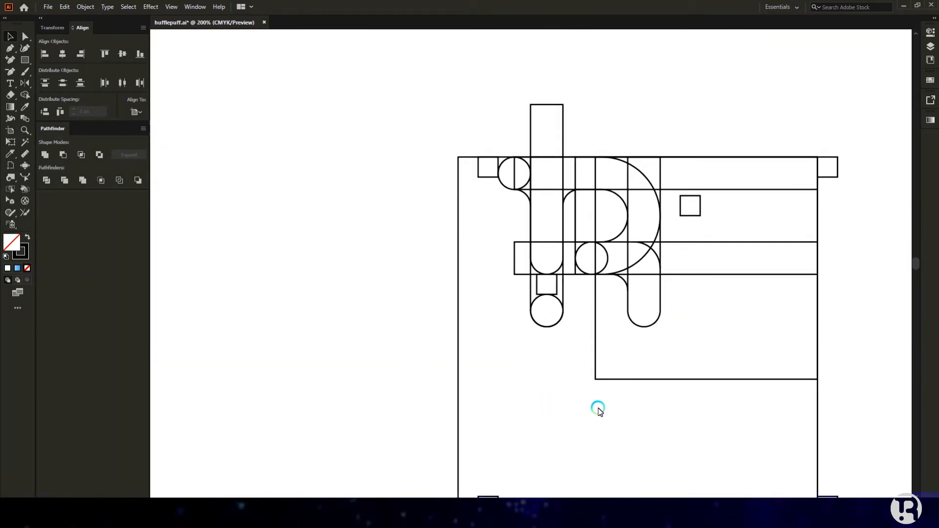
scroll(532, 335, "down", 2)
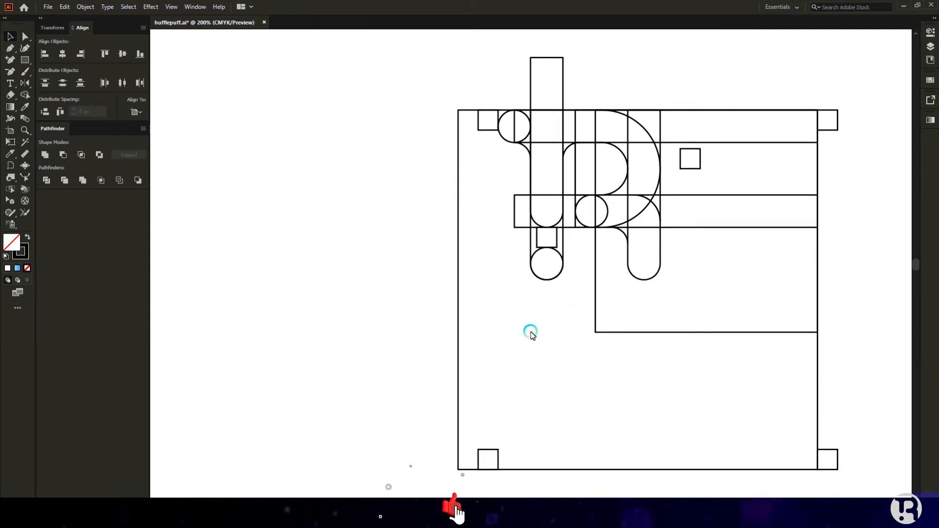
left_click_drag(455, 327, 613, 351)
Step: Delete the outer frame rectangles, the horizontal bars and the spare small squares
key("Delete")
left_click_drag(727, 75, 767, 272)
left_click_drag(438, 89, 487, 143)
key("Delete")
left_click_drag(829, 117, 847, 123)
key("Delete")
left_click_drag(856, 413, 475, 470)
key("Delete")
Step: Select the remaining construction shapes and set black as the fill for Shape Builder merging
scroll(467, 157, "up", 4)
left_click_drag(466, 156, 726, 373)
key("shift+x")
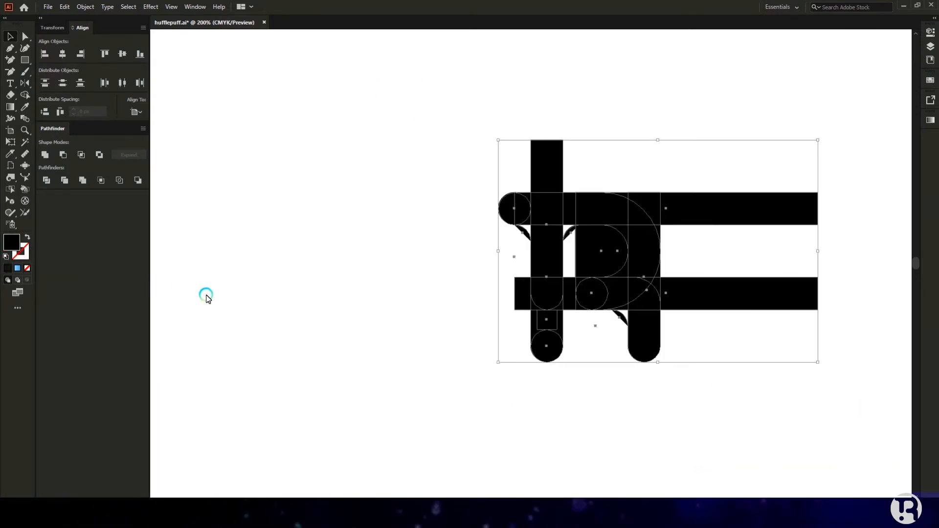
left_click(23, 236)
left_click(25, 95)
scroll(523, 252, "up", 4)
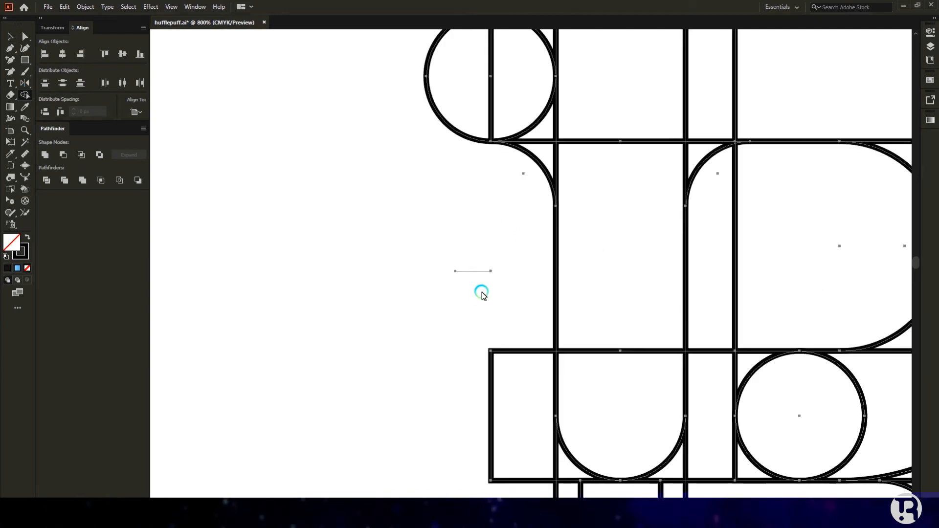
scroll(496, 281, "down", 1)
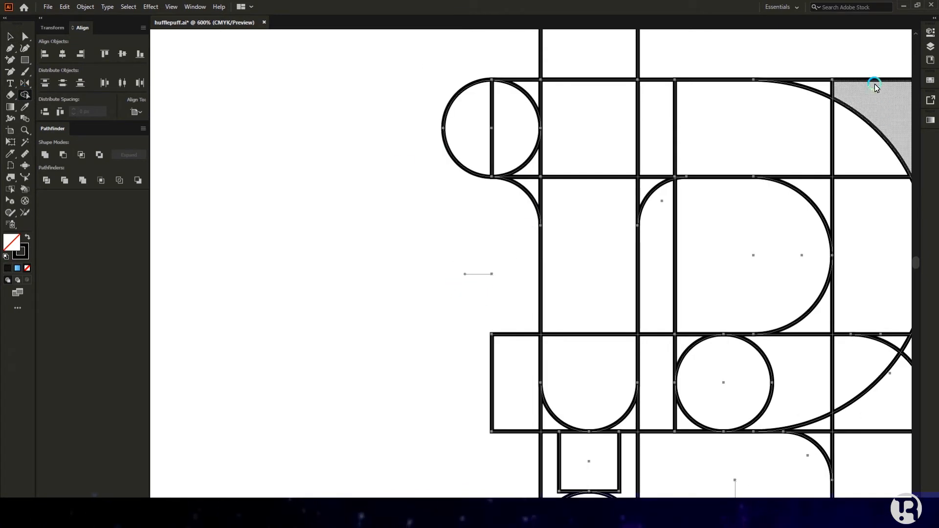
key("shift+x")
Step: Fill the circle halves, top bar regions, fillet and left stem regions black with Shape Builder
left_click(513, 140)
left_click(477, 122)
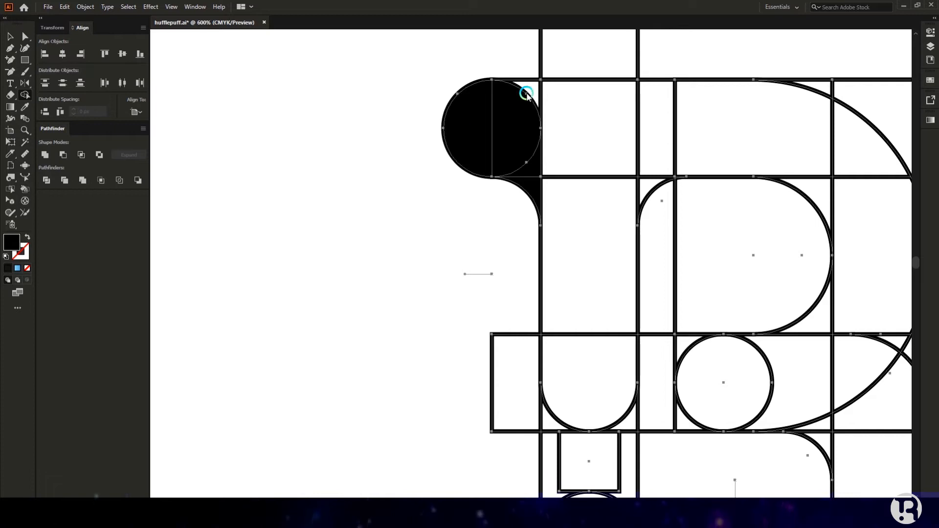
left_click(533, 89)
left_click(587, 121)
left_click(653, 135)
left_click(647, 188)
left_click(603, 239)
left_click(596, 365)
left_click(691, 147)
scroll(678, 169, "down", 3)
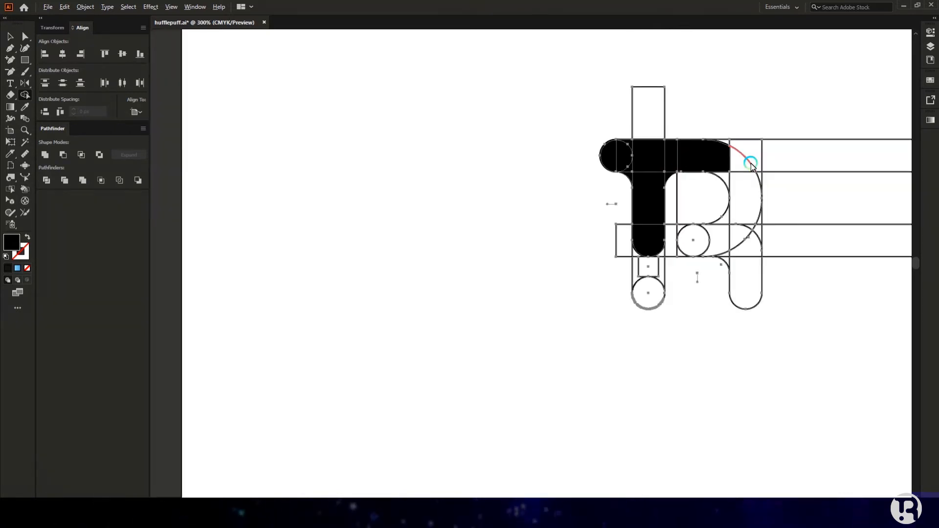
scroll(750, 162, "up", 2)
Step: Fill the bowl regions, right leg, inner circle and bottom dot black
left_click(730, 166)
left_click(698, 194)
left_click(724, 208)
left_click(698, 279)
left_click(728, 311)
left_click(738, 337)
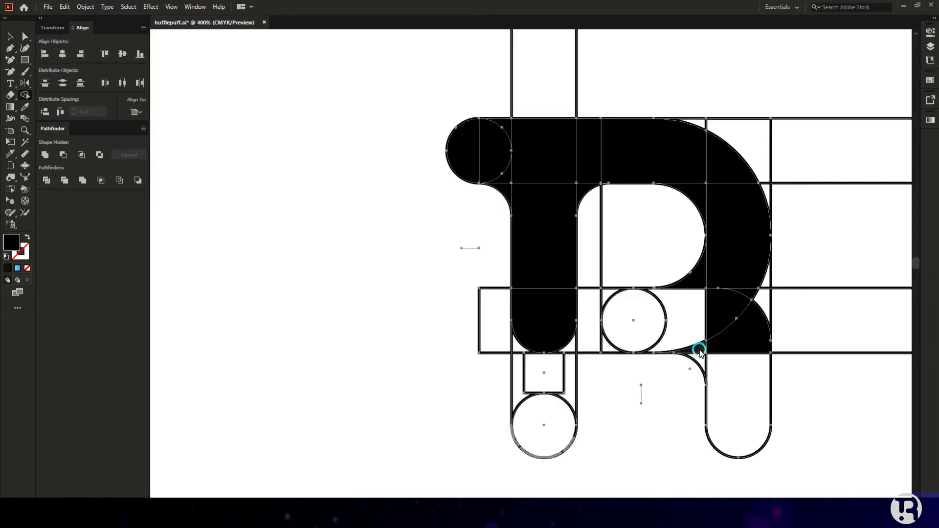
left_click(691, 365)
left_click(738, 406)
left_click(682, 335)
left_click(633, 321)
left_click(563, 406)
left_click(514, 267)
Step: Alt-erase the small square, side regions and leftover corner slivers from the R
scroll(514, 267, "down", 2)
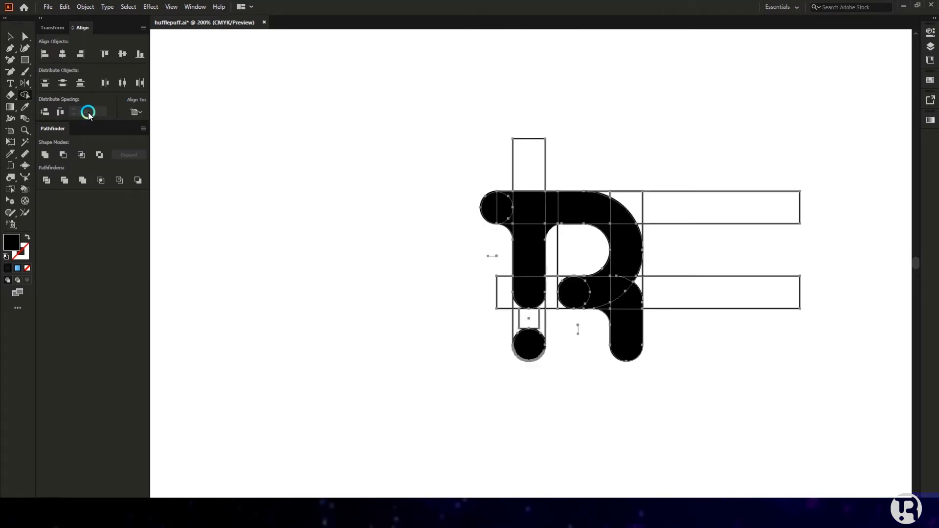
scroll(632, 158, "up", 3)
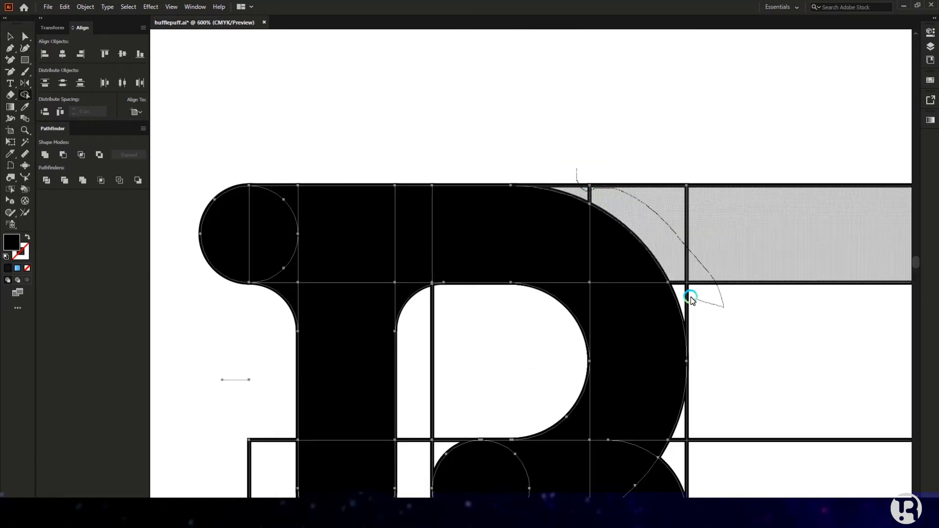
scroll(688, 295, "up", 3)
left_click_drag(687, 321, 689, 324)
scroll(685, 318, "down", 3)
left_click_drag(473, 194, 417, 280)
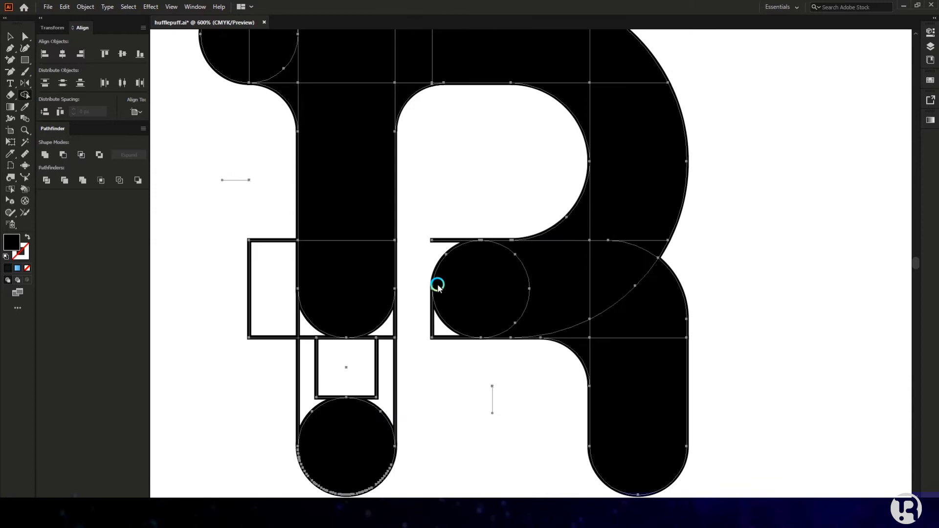
scroll(435, 247, "down", 2)
scroll(360, 297, "up", 3)
mouse_move(346, 298)
left_mouse_down()
mouse_move(356, 281)
mouse_move(503, 272)
left_mouse_up()
left_click_drag(437, 297, 390, 274)
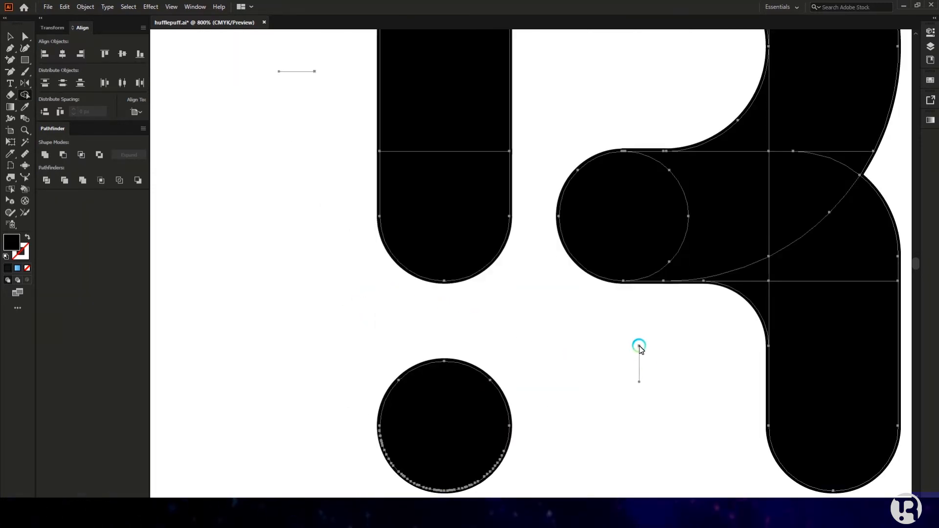
scroll(638, 355, "down", 4)
key("a")
scroll(652, 386, "up", 1)
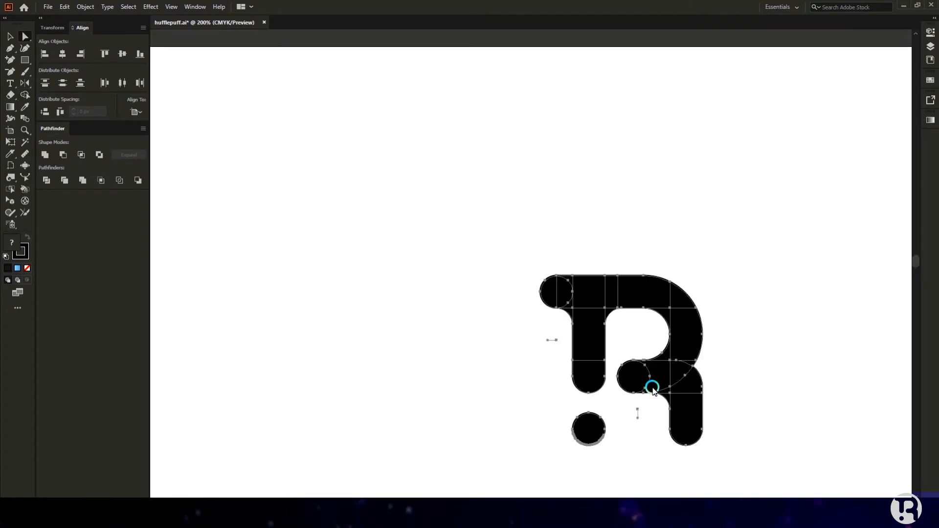
Step: Select the whole black R and set its stroke to None
scroll(647, 377, "down", 2)
scroll(644, 372, "up", 2)
left_click_drag(608, 252, 651, 310)
scroll(470, 264, "up", 2)
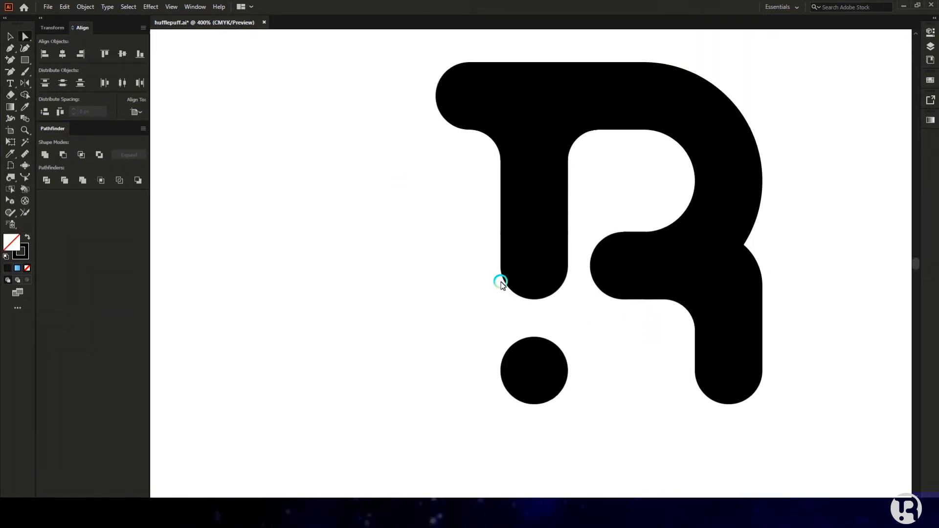
scroll(655, 291, "down", 2)
left_click_drag(474, 115, 748, 360)
left_click(622, 407)
key("v")
left_click_drag(518, 167, 747, 366)
key("x")
left_click(28, 268)
Step: Fit the artboard in view with Ctrl+0 and duplicate the R logo below the original
left_click(550, 373)
scroll(681, 402, "up", 1)
scroll(698, 402, "up", 1)
scroll(698, 402, "down", 1)
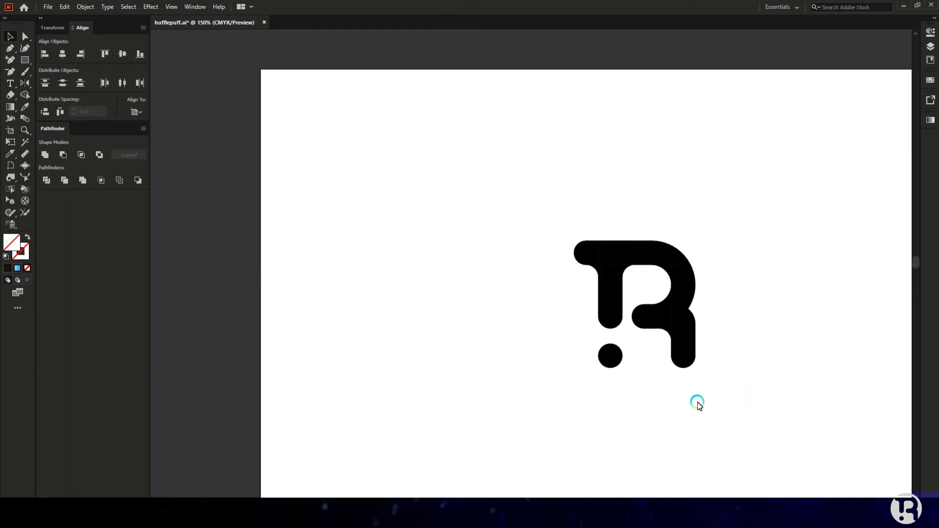
key("ctrl+0")
scroll(409, 171, "up", 1)
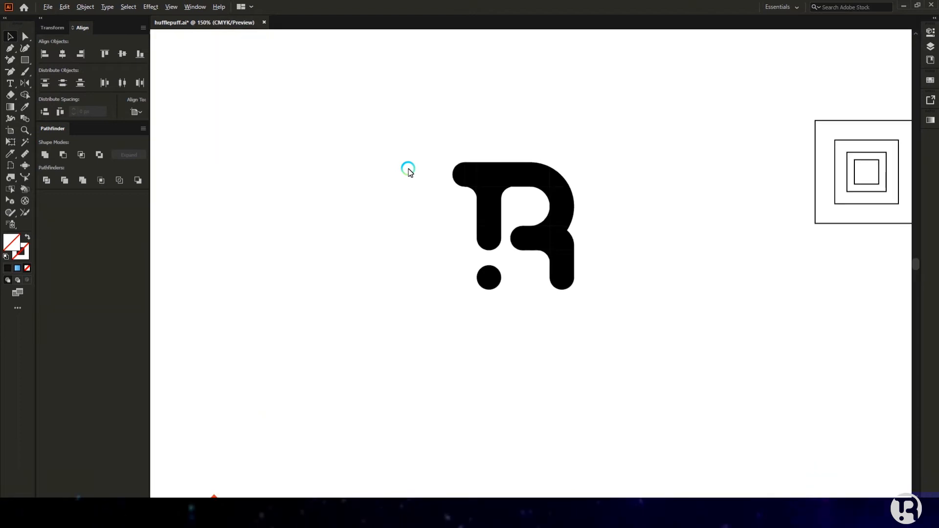
scroll(409, 169, "down", 1)
left_click_drag(570, 144, 440, 276)
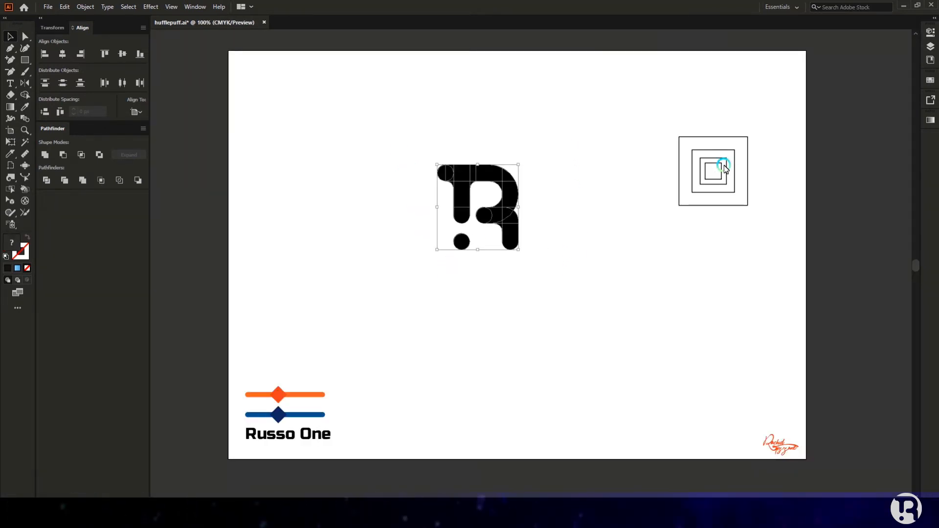
left_click_drag(510, 221, 511, 330)
left_click(523, 274)
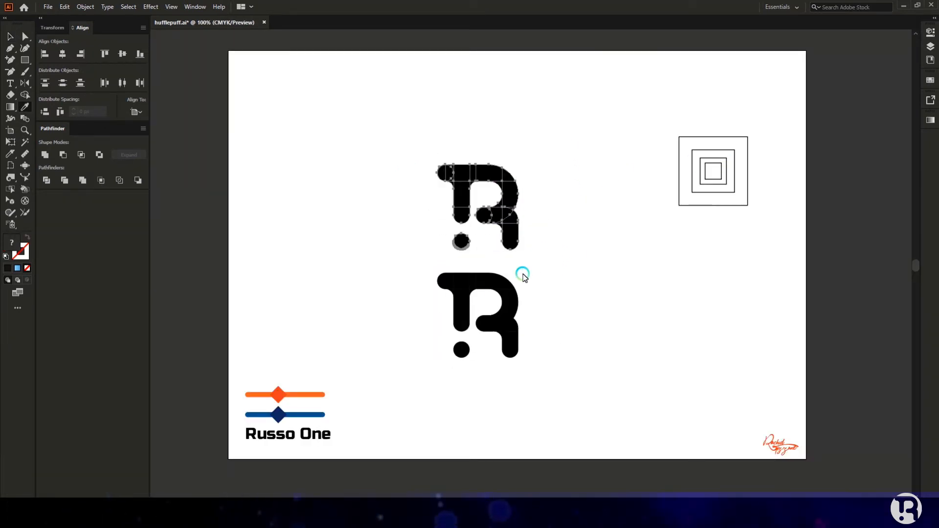
Step: Make the upper R orange by sampling the diamond's colour, then select all its pieces
left_click(279, 395)
left_click(540, 271, "ctrl")
left_click_drag(414, 145, 541, 254)
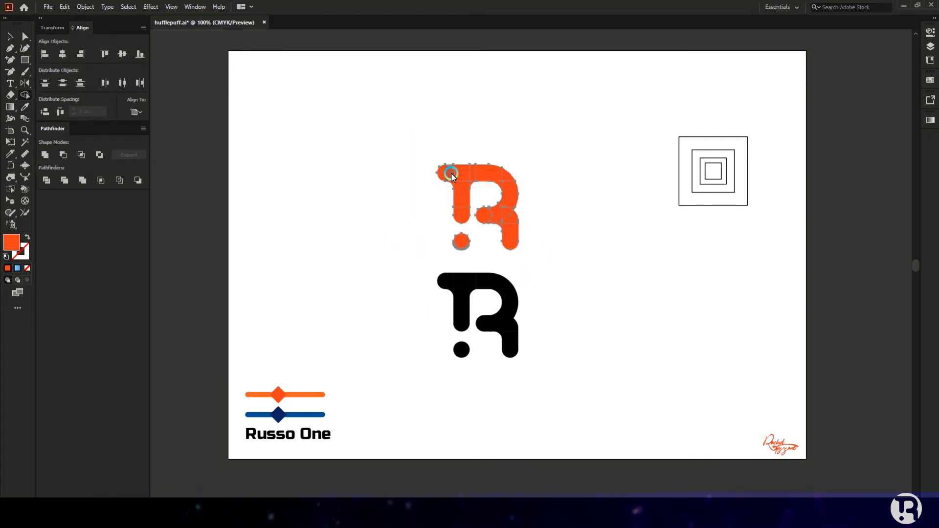
scroll(452, 177, "up", 3)
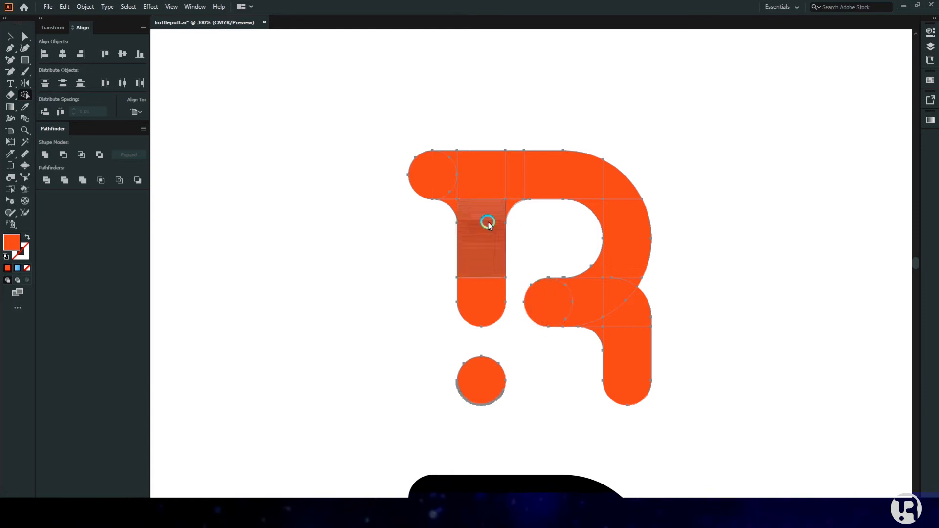
Step: Merge the stem, top arc, lower-right leg and round end into one orange shape
left_click_drag(485, 177, 484, 308)
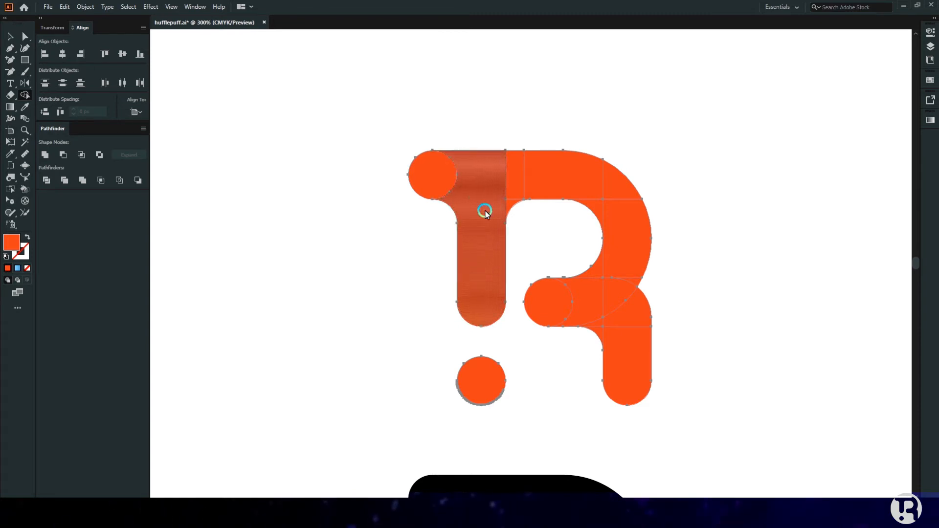
mouse_move(515, 185)
left_mouse_down()
mouse_move(616, 190)
mouse_move(601, 208)
mouse_move(615, 270)
left_mouse_up()
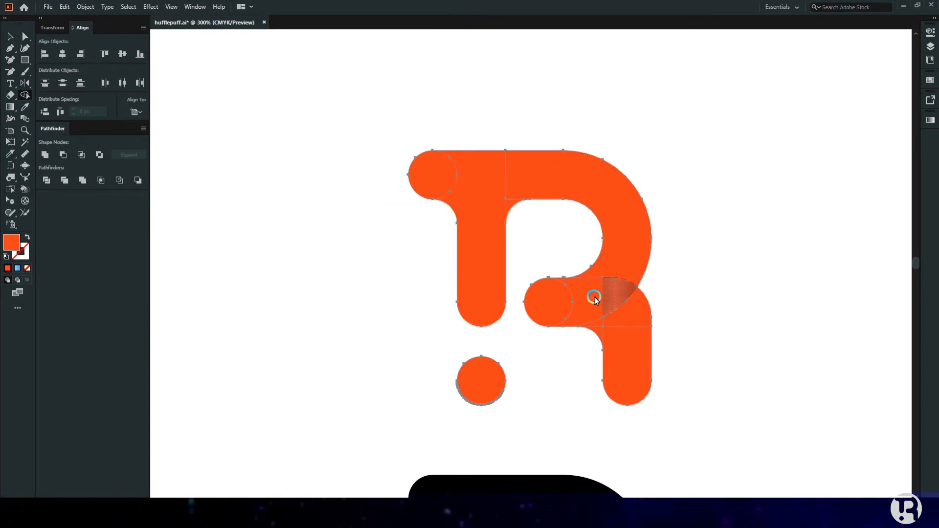
mouse_move(590, 302)
left_mouse_down()
mouse_move(631, 334)
mouse_move(604, 337)
left_mouse_up()
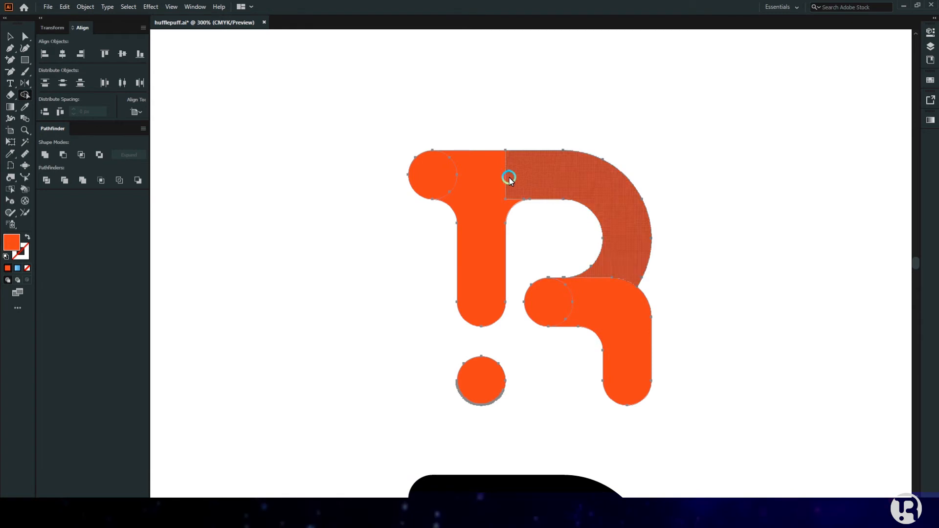
left_click_drag(534, 180, 482, 206)
key("ctrl+minus")
left_click_drag(573, 304, 612, 290)
key("v")
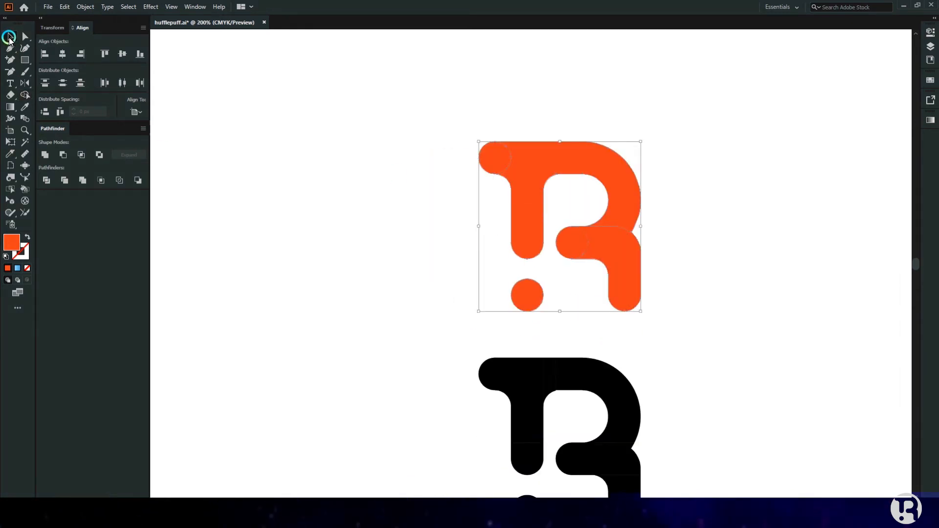
left_click(682, 291)
key("ctrl+minus")
key("ctrl+minus")
key("i")
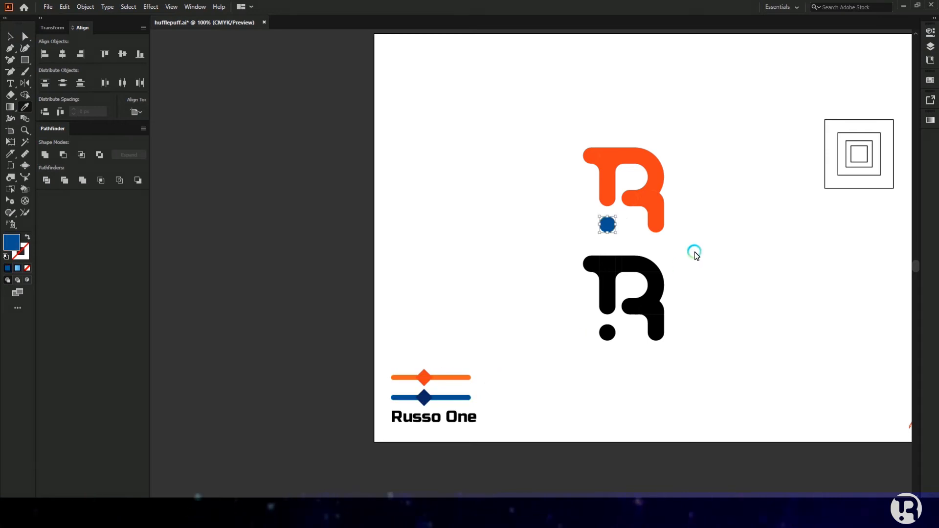
Step: Colour the black lower R with the dot's blue and paste a spare copy of it
left_click_drag(563, 255, 509, 381)
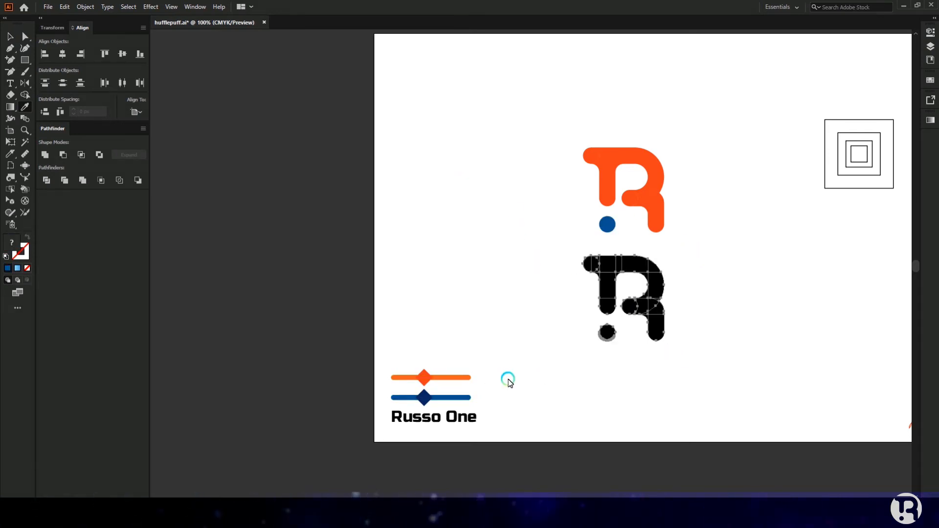
left_click(607, 226)
left_click(650, 314, "shift")
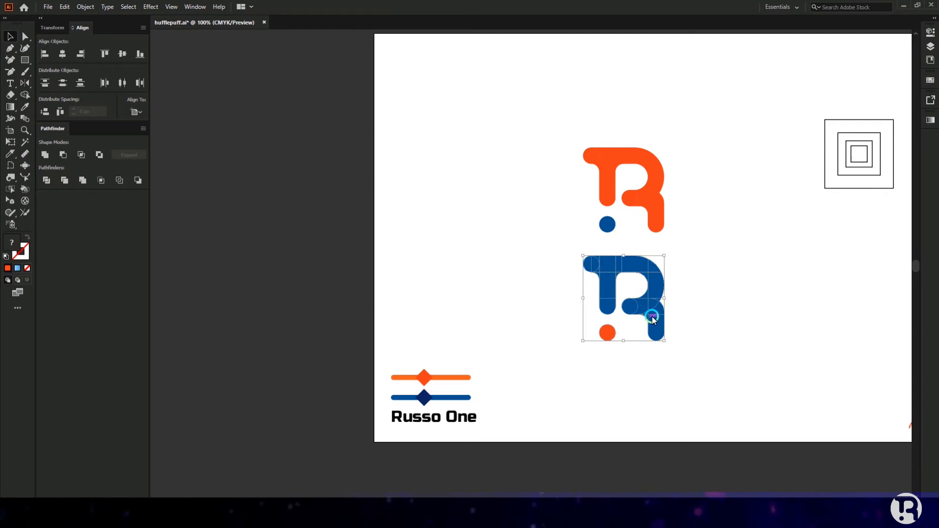
key("ctrl+c")
key("ctrl+v")
left_click_drag(684, 334, 681, 354)
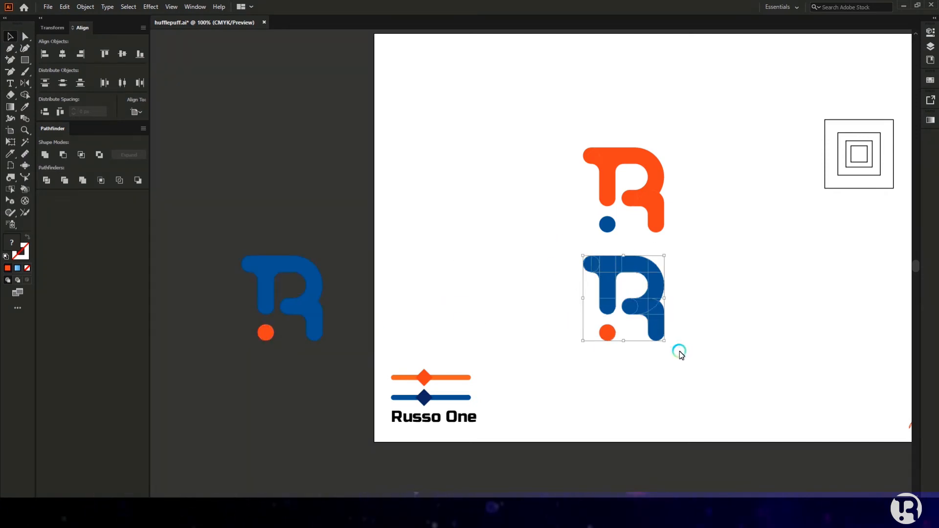
Step: Merge the R's top, stem and bowl pieces into one shape with Shape Builder
left_click(25, 95)
scroll(641, 272, "up", 3)
mouse_move(667, 273)
left_mouse_down()
mouse_move(583, 283)
mouse_move(559, 246)
mouse_move(556, 282)
left_mouse_up()
mouse_move(648, 315)
left_mouse_down()
mouse_move(650, 361)
mouse_move(617, 346)
mouse_move(577, 375)
left_mouse_up()
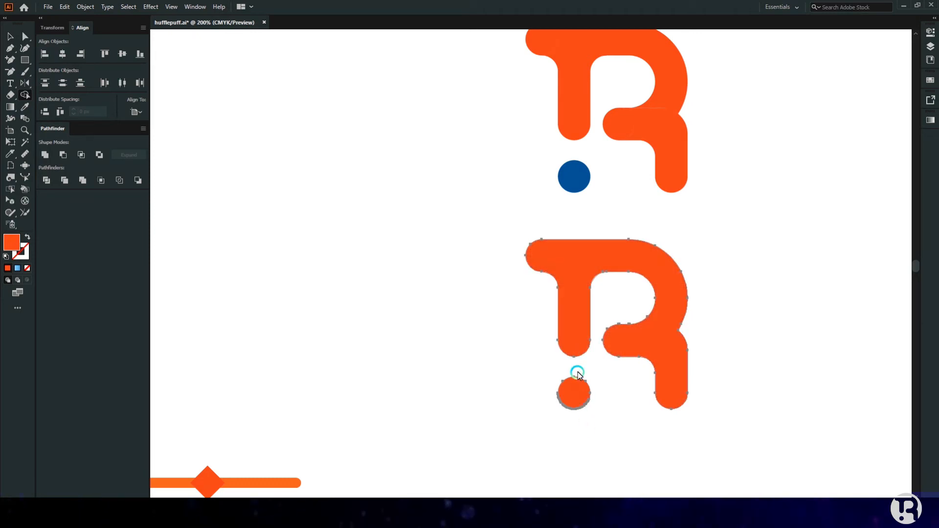
scroll(607, 402, "down", 1)
Step: Re-apply the dot's blue to the merged lower R with the Eyedropper
key("v")
left_click(610, 425)
key("i")
left_click(577, 155)
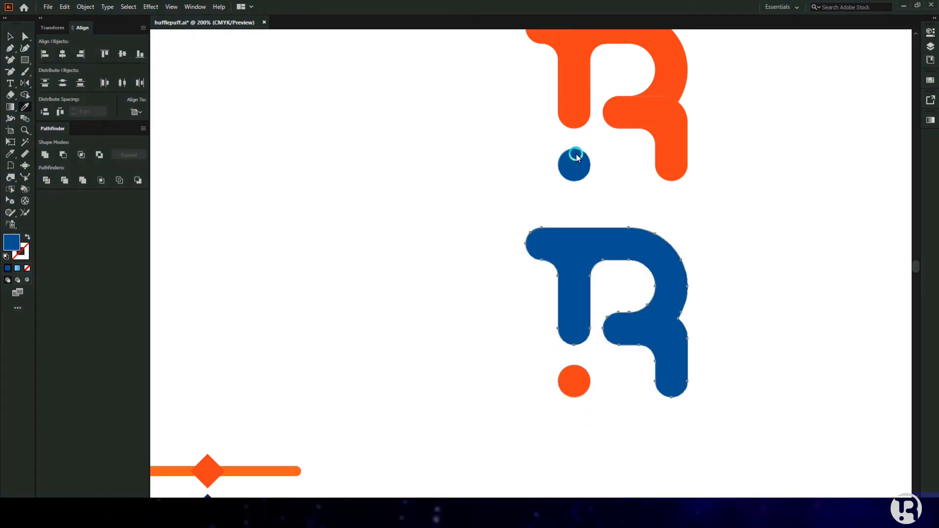
Step: Zoom out and check the orange R logo on the artboard
key("v")
left_click(604, 464)
scroll(649, 415, "down", 3)
scroll(665, 397, "down", 1)
scroll(700, 355, "up", 1)
left_click(640, 248)
scroll(592, 224, "up", 2)
left_click(743, 303)
left_click(680, 265)
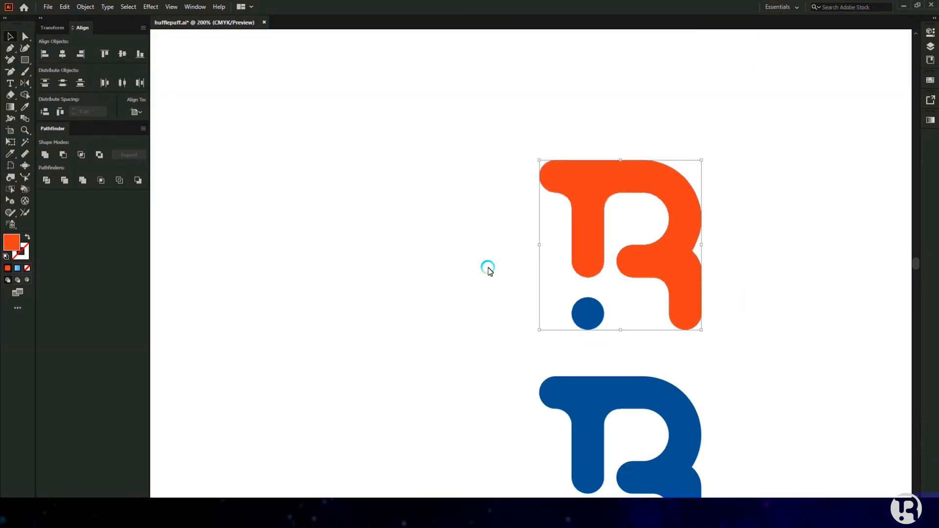
left_click(535, 290)
scroll(535, 292, "down", 6)
scroll(606, 368, "up", 2)
Step: Move the blue R off the artboard
left_click_drag(646, 172, 499, 276)
left_click(563, 378)
left_click_drag(558, 343, 214, 245)
left_click_drag(407, 461, 599, 303)
triple_click(599, 303)
key("BackSpace")
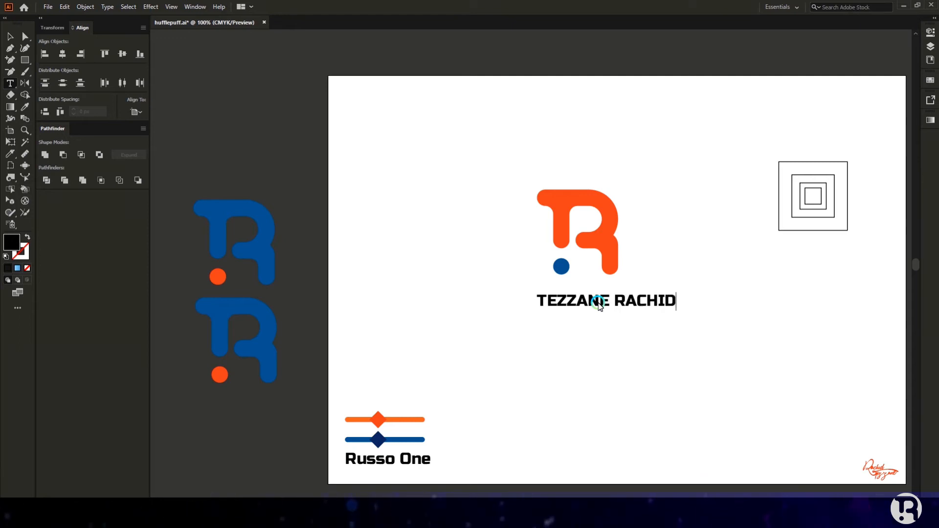
left_click(12, 38)
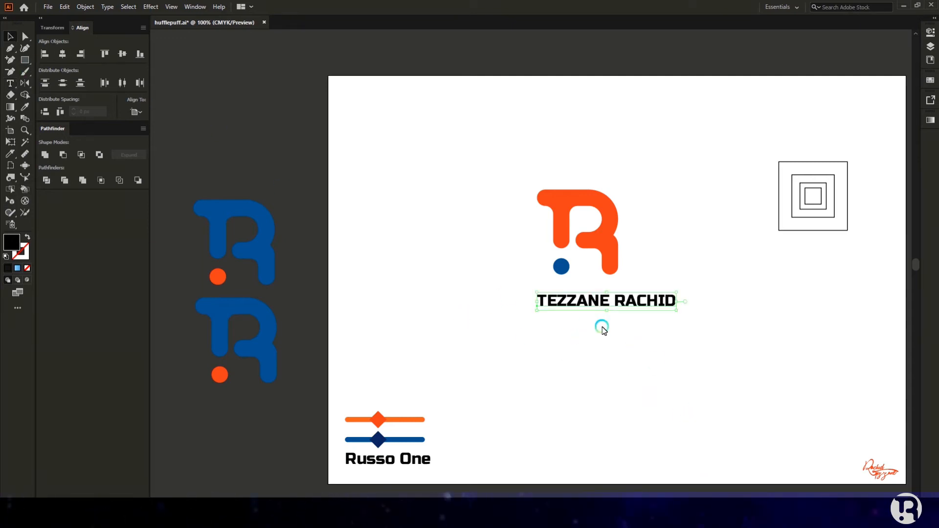
left_click_drag(625, 300, 592, 304)
right_click(596, 296)
left_click(606, 365)
left_click(589, 334)
scroll(587, 284, "up", 2)
left_click(590, 324)
left_click_drag(698, 326, 649, 325)
left_click_drag(420, 325, 487, 317)
Step: Move the wordmark up toward the R and colour it blue like the dot
scroll(599, 314, "up", 1)
left_click_drag(604, 327, 604, 277)
key("i")
left_click(519, 229)
left_click(11, 37)
left_click(577, 339)
scroll(578, 340, "down", 2)
scroll(585, 344, "up", 2)
scroll(590, 393, "up", 2)
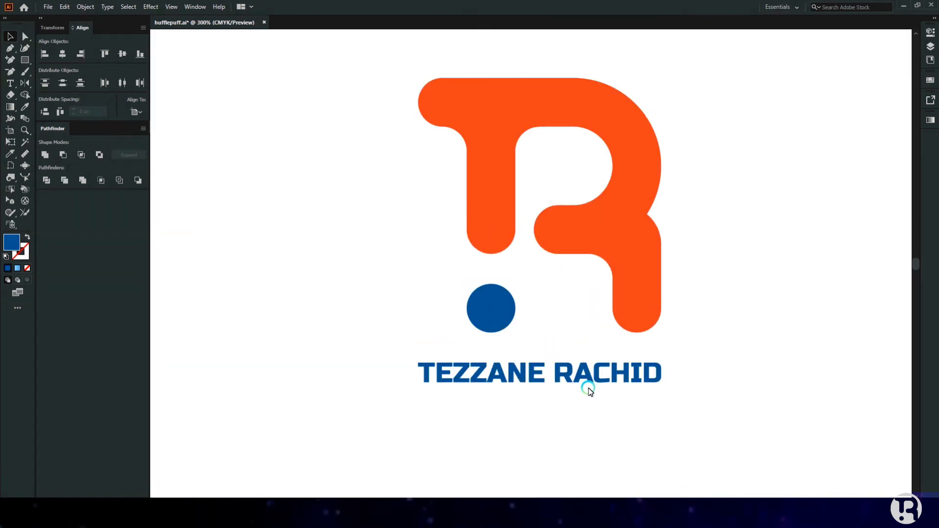
scroll(455, 395, "up", 5)
Step: Fully round the T's top-left corner and select its inner top corners
left_click(311, 393)
mouse_move(263, 310)
left_mouse_down()
mouse_move(356, 293)
mouse_move(272, 321)
left_mouse_up()
scroll(281, 318, "up", 2)
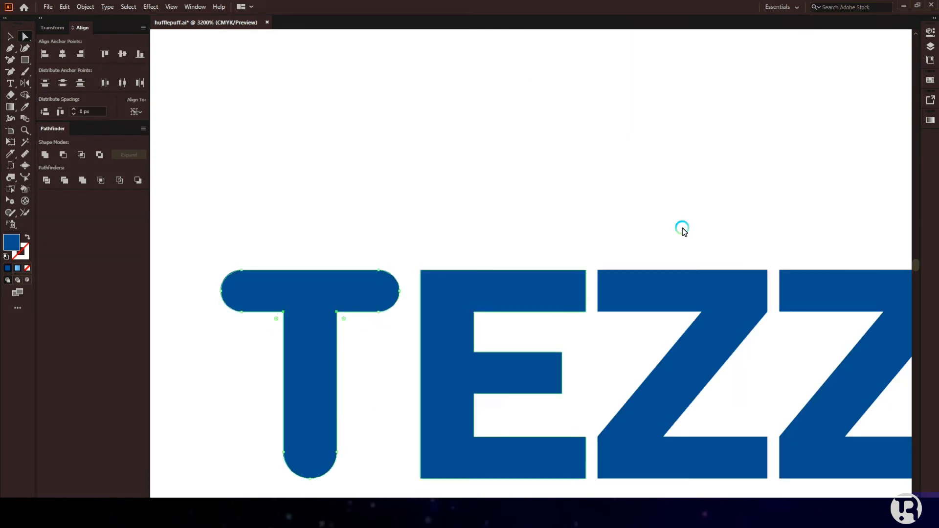
left_click(934, 18)
left_click(838, 29)
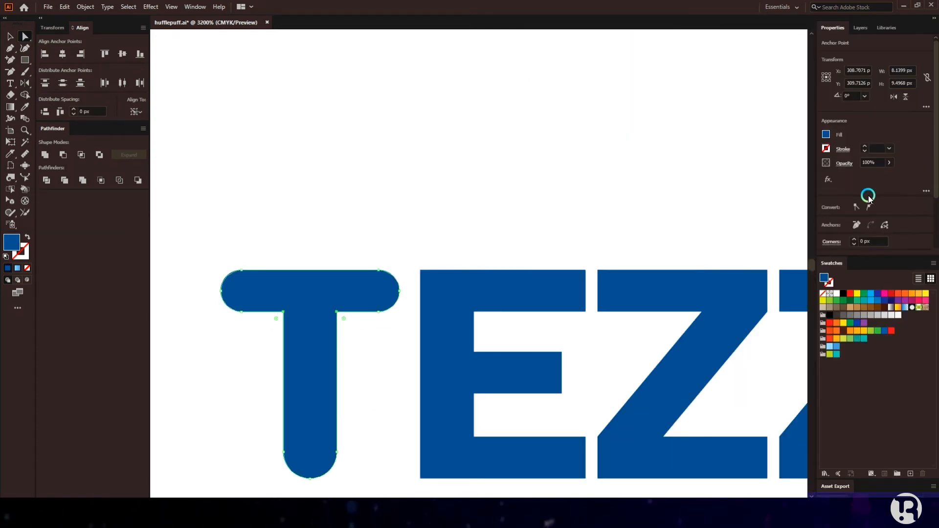
left_click(865, 147, "shift")
key("ctrl+z")
scroll(904, 189, "down", 1)
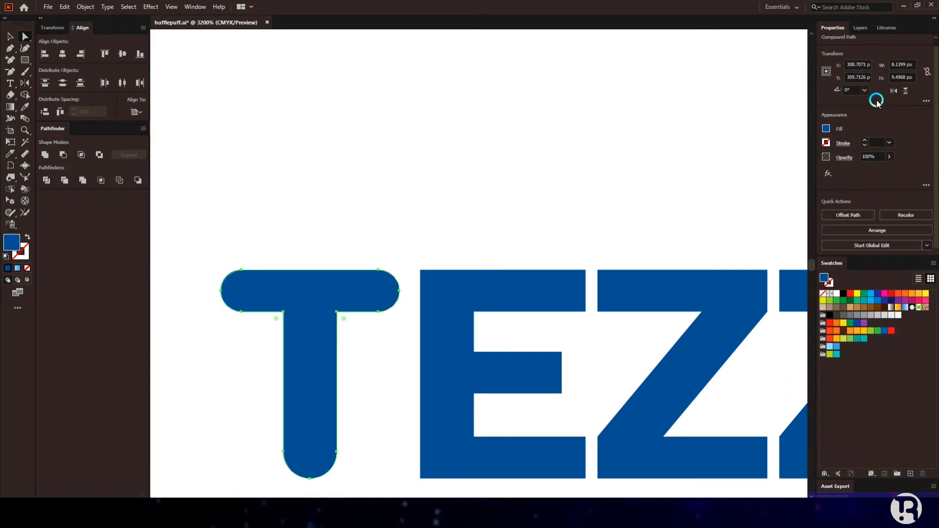
left_click(336, 313)
left_click(283, 312, "shift")
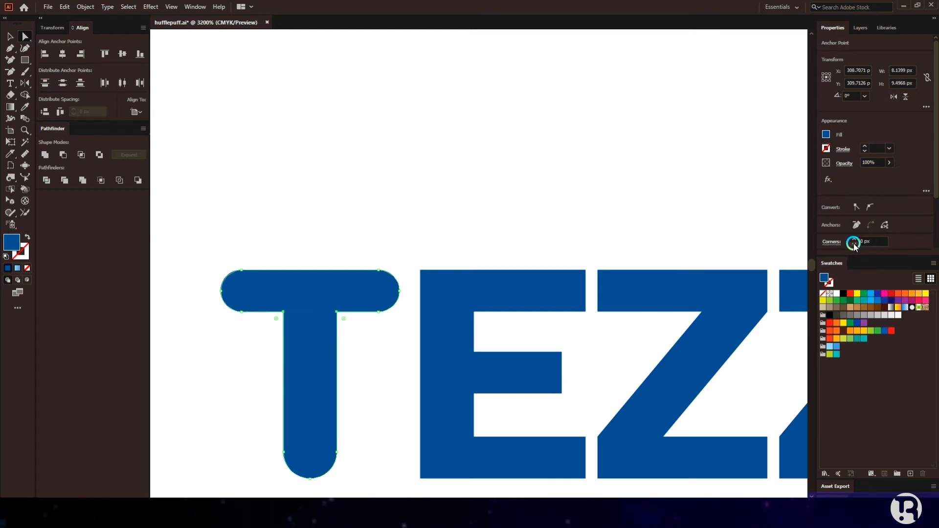
left_click(443, 237)
scroll(440, 241, "down", 2)
scroll(464, 274, "up", 2)
Step: Round the E's four inner corners, right-side corners and middle-arm corners
left_click(427, 250)
left_click(427, 290, "shift")
left_click(427, 332, "shift")
left_click(427, 374, "shift")
left_click_drag(434, 338, 448, 353)
left_click(451, 174)
left_click_drag(543, 199, 531, 426)
left_click_drag(530, 240, 466, 236)
left_click_drag(531, 283, 509, 340)
left_click_drag(447, 317, 448, 318)
Step: Round the E's top-left and bottom-left corners to 1 px
left_click(375, 208)
left_click(374, 416, "shift")
left_click(854, 238)
left_click(553, 192)
Step: Round the first Z's outer corners and its inner and bottom-left corners
left_click_drag(573, 259, 574, 260)
left_click_drag(713, 384, 636, 379)
left_click(722, 211)
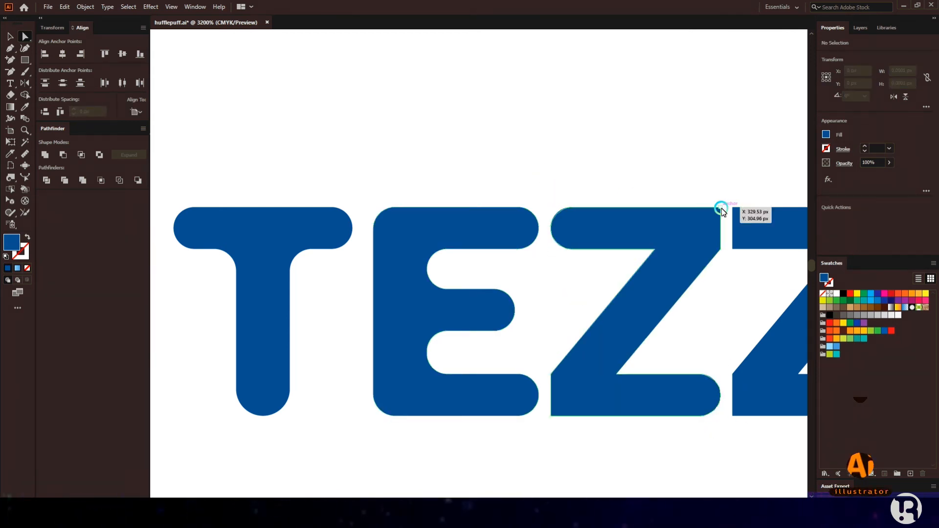
left_click(723, 249)
left_click(552, 416, "shift")
left_click(617, 374, "shift")
left_click(655, 250, "shift")
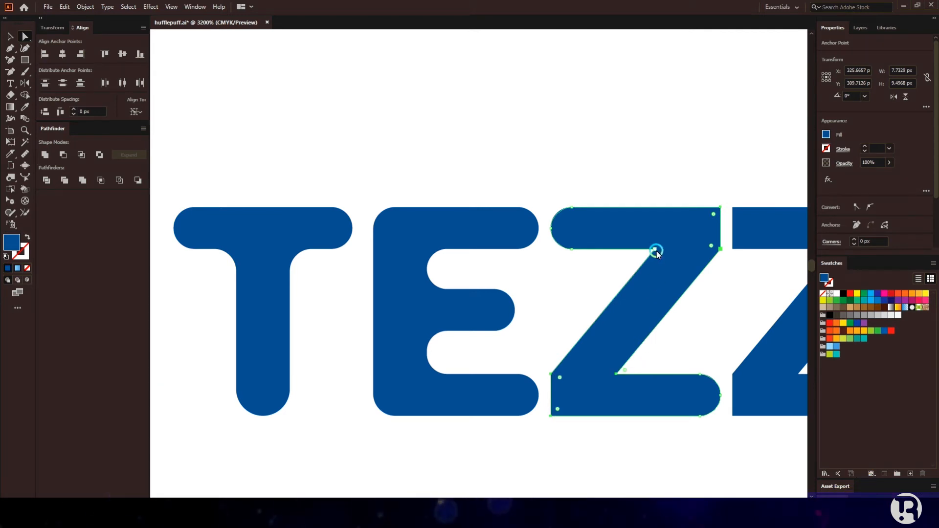
left_click(856, 239)
left_click(606, 188)
scroll(606, 198, "right", 1)
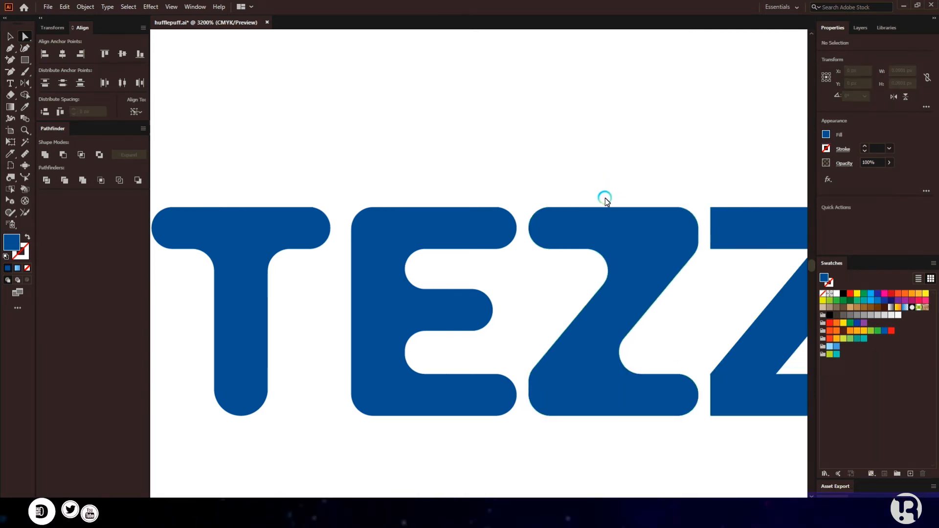
scroll(605, 198, "right", 10)
Step: Ungroup the rounded Z and copy it over the second Z, deleting the old sharp Z
key("v")
left_click(354, 242)
right_click(354, 242)
left_click(372, 320)
left_click_drag(381, 254, 564, 261)
left_click(499, 195)
left_click(472, 211)
key("Delete")
Step: Round the bottom corners of the A
scroll(428, 260, "down", 1)
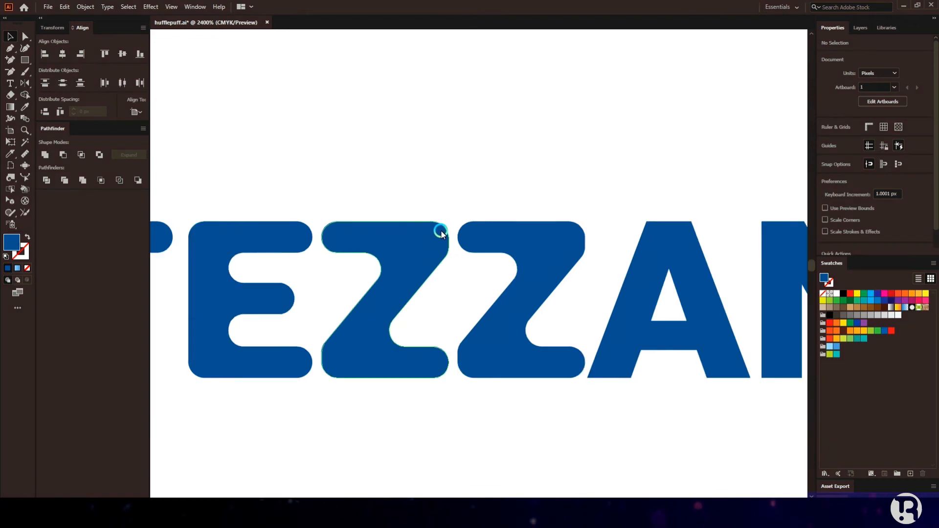
scroll(440, 234, "right", 5)
key("a")
scroll(409, 340, "up", 2)
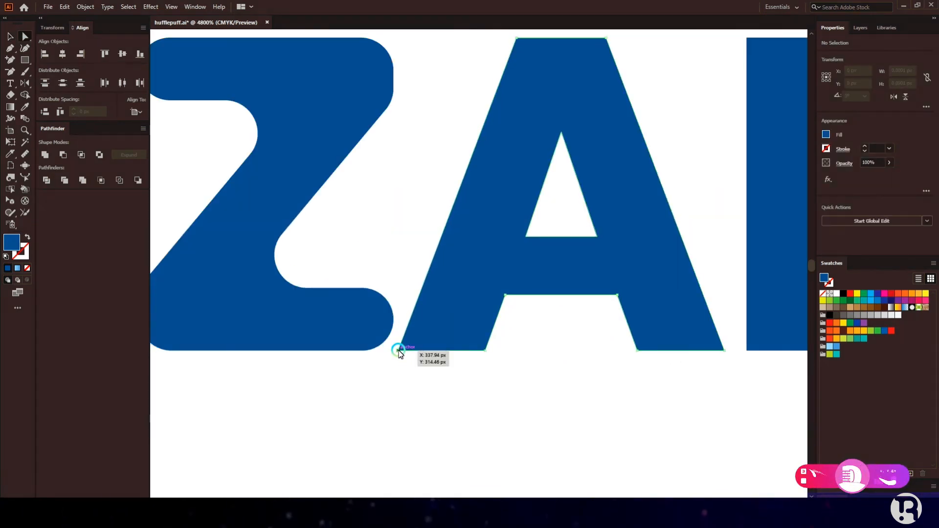
left_click_drag(400, 352, 627, 365)
left_click(854, 239)
left_click(730, 255)
Step: Round six corners of the A: its two inner top corners and four bottom corners
left_click(617, 295)
left_click(506, 296, "shift")
left_click(546, 316)
left_click(617, 295)
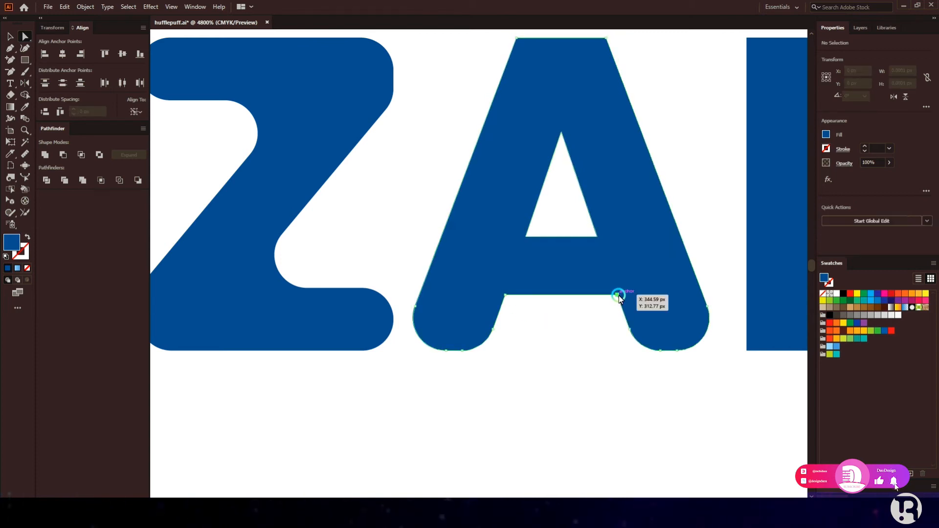
key("ctrl+z")
left_click(505, 295)
left_click(617, 296, "shift")
left_click(637, 351, "shift")
left_click(724, 351, "shift")
left_click(486, 350, "shift")
left_click(399, 348, "shift")
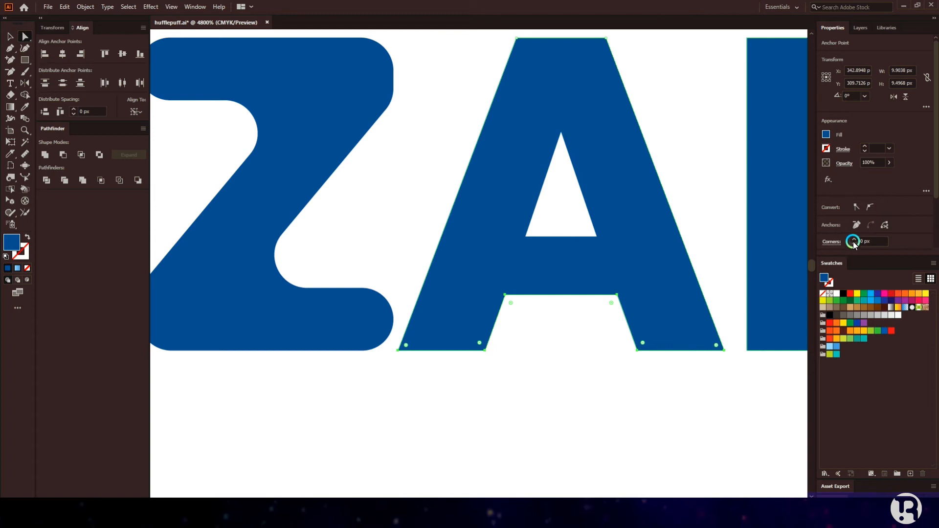
left_click(854, 238)
Step: Try rounding the top corner of the A's triangular counter, then remove that rounding
left_click(719, 225)
left_click(526, 238)
left_click(598, 237, "shift")
left_click(562, 133, "shift")
left_click(653, 126)
left_click(561, 132)
left_click(526, 237, "shift")
left_click(598, 238, "shift")
scroll(897, 204, "down", 2)
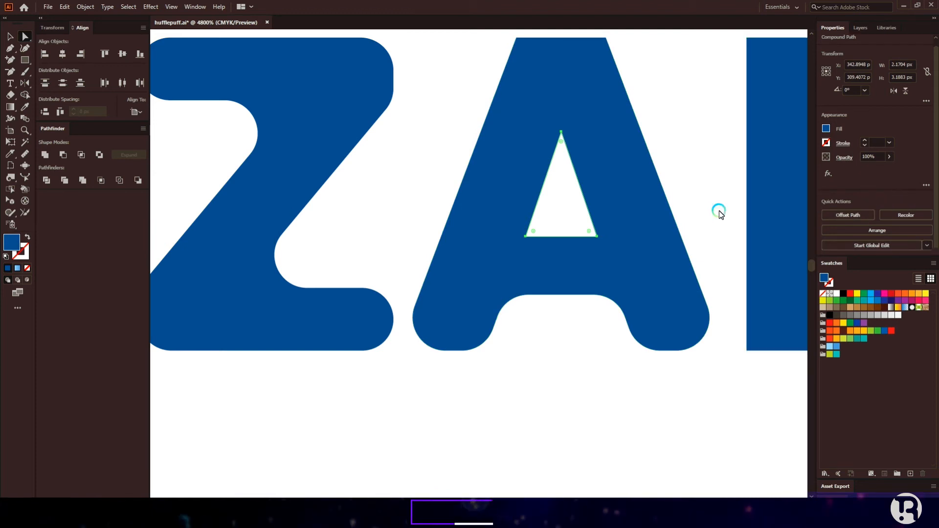
left_click(561, 133)
left_click(854, 243)
left_click(855, 243)
left_click(855, 246)
Step: Try 1 px rounding on the counter's bottom-right corner, then undo it
left_click(597, 238)
left_click(853, 239)
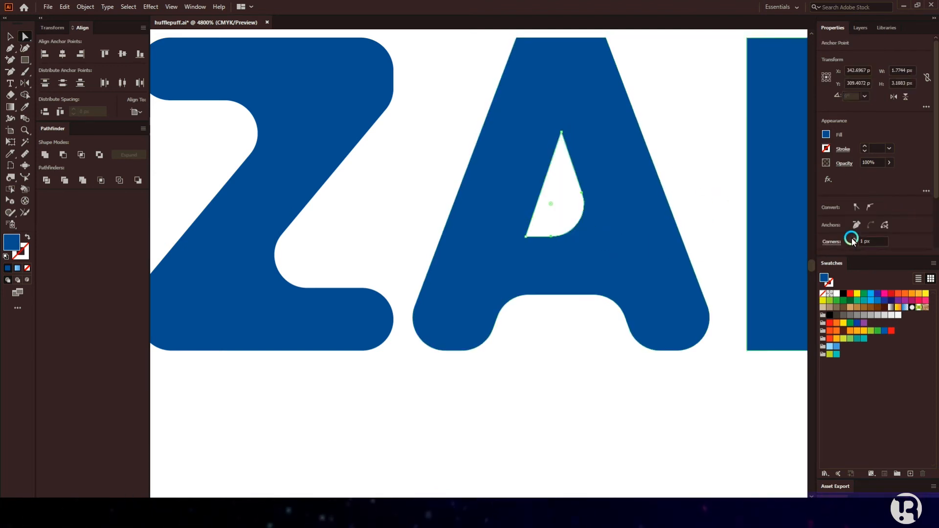
key("ctrl+z")
left_click(526, 240)
left_click(723, 203)
Step: Round the A's top corners and the counter's bottom-left and top corners
scroll(547, 219, "down", 2, "alt")
left_click_drag(591, 133, 602, 147)
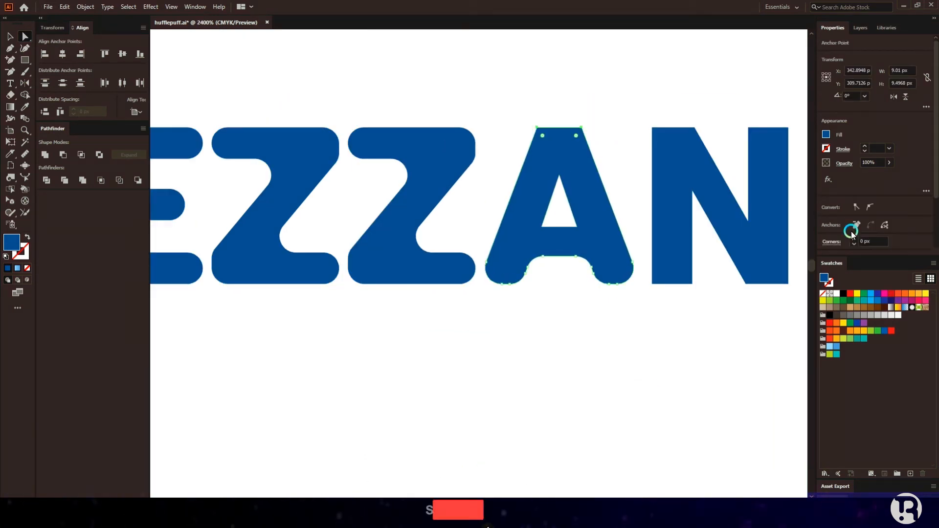
left_click(853, 239)
left_click(629, 201)
scroll(629, 200, "right", 2)
scroll(458, 227, "up", 3, "alt")
left_click(543, 256)
left_click(591, 117, "shift")
left_click_drag(592, 128, 591, 153)
Step: Round the N's top, bottom-right and inner corners, then undo the inner-corner rounding
scroll(524, 211, "down", 3, "alt")
scroll(741, 215, "right", 2)
scroll(612, 124, "up", 1, "alt")
left_click_drag(614, 111, 705, 143)
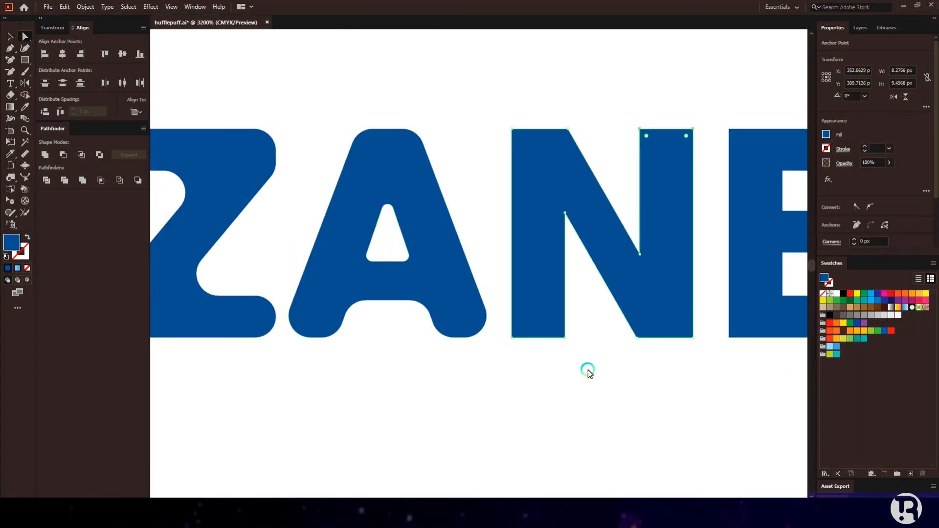
left_click_drag(559, 330, 540, 312)
left_click_drag(577, 116, 505, 137)
left_click_drag(630, 359, 709, 334, "shift")
left_click(640, 255, "shift")
left_click(565, 213, "shift")
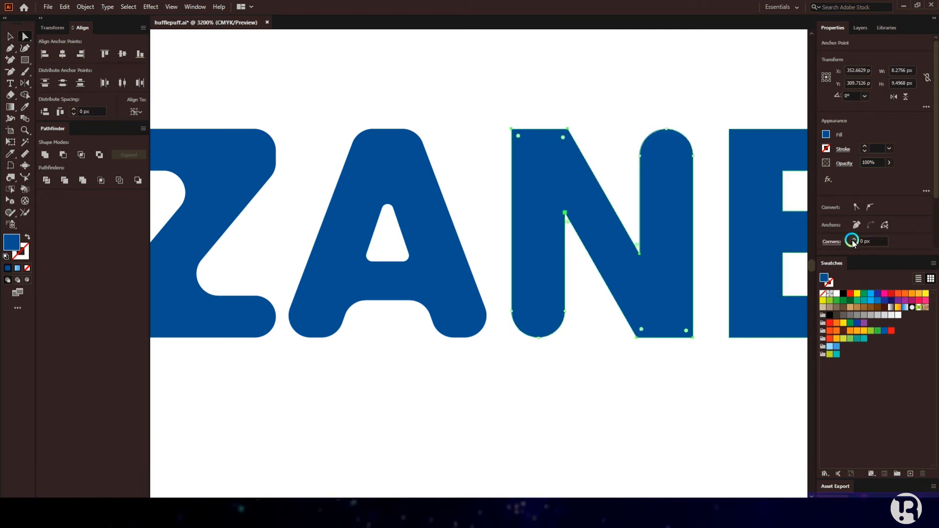
left_click(854, 238)
key("ctrl+z")
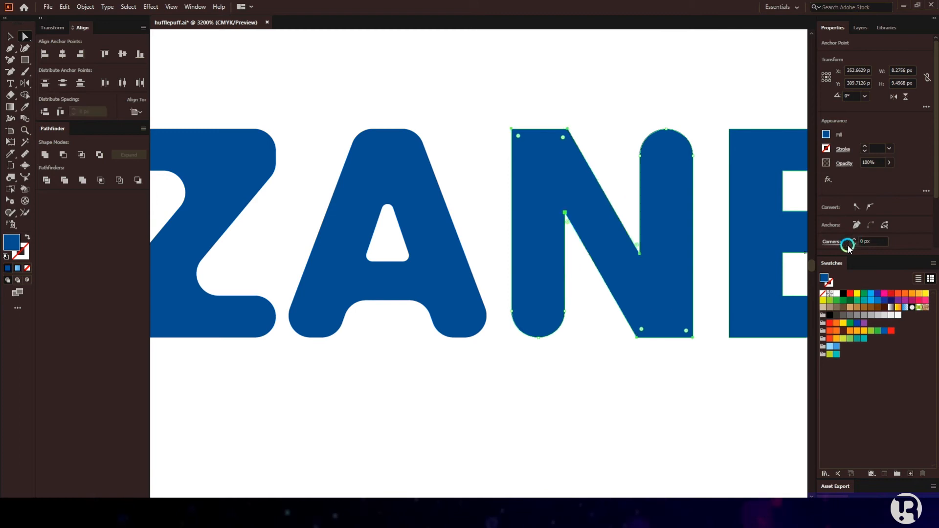
Step: Round the N's bottom-right corners and give its two inner corners a slight rounding
left_click_drag(678, 335, 704, 329)
left_click(854, 238)
left_click(711, 263)
left_click(640, 254)
left_click(565, 212, "shift")
left_click_drag(567, 222, 567, 228)
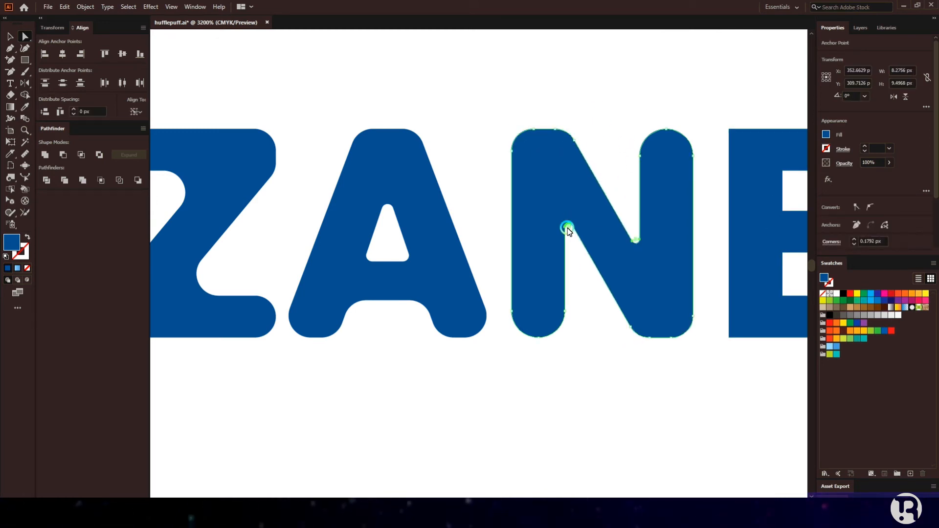
left_click(597, 313)
scroll(597, 316, "right", 5)
scroll(580, 260, "down", 3)
left_click(10, 36)
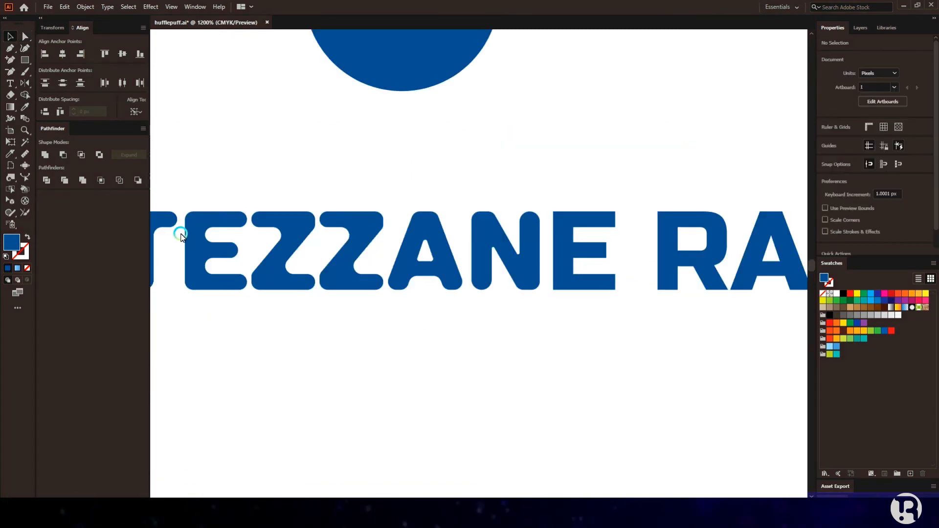
Step: Make the left corners of the R's counter sharp again
scroll(558, 230, "up", 2)
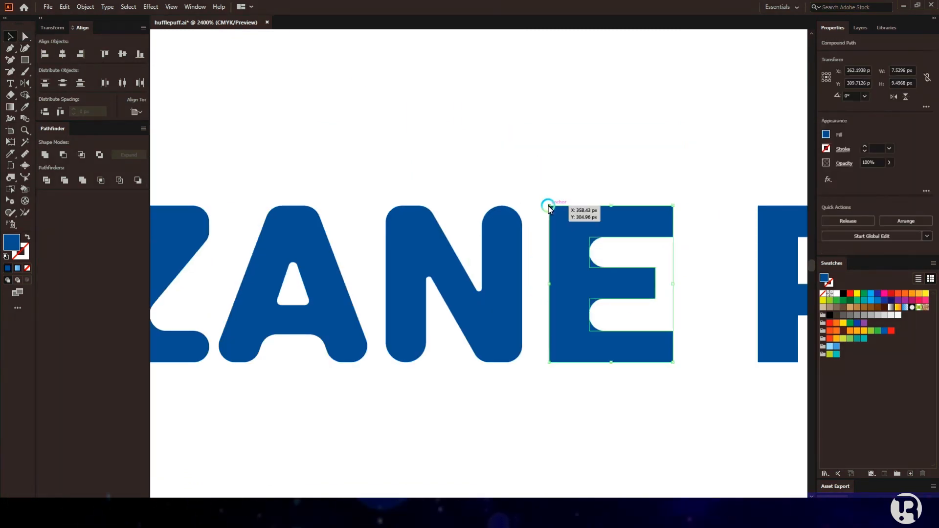
scroll(538, 211, "right", 5)
scroll(518, 220, "down", 1)
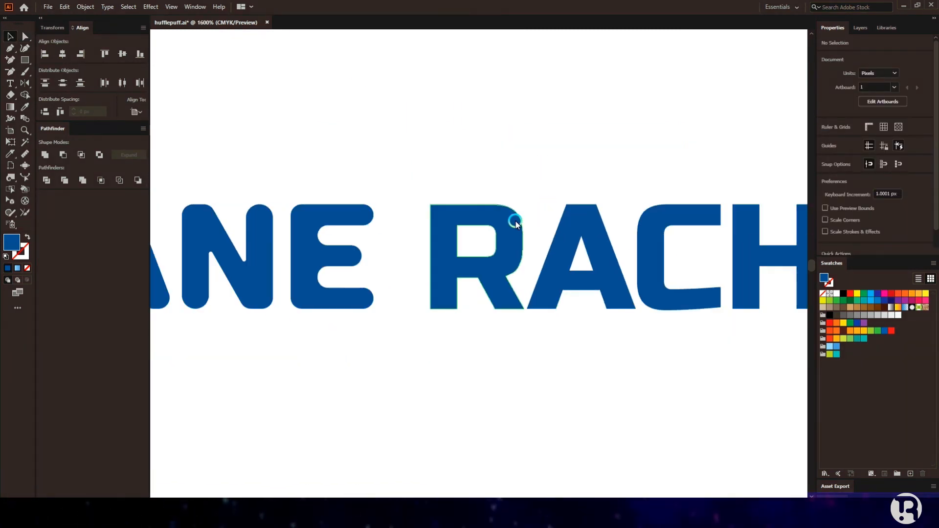
left_click(25, 37)
scroll(459, 216, "up", 2)
left_click_drag(465, 187, 527, 254)
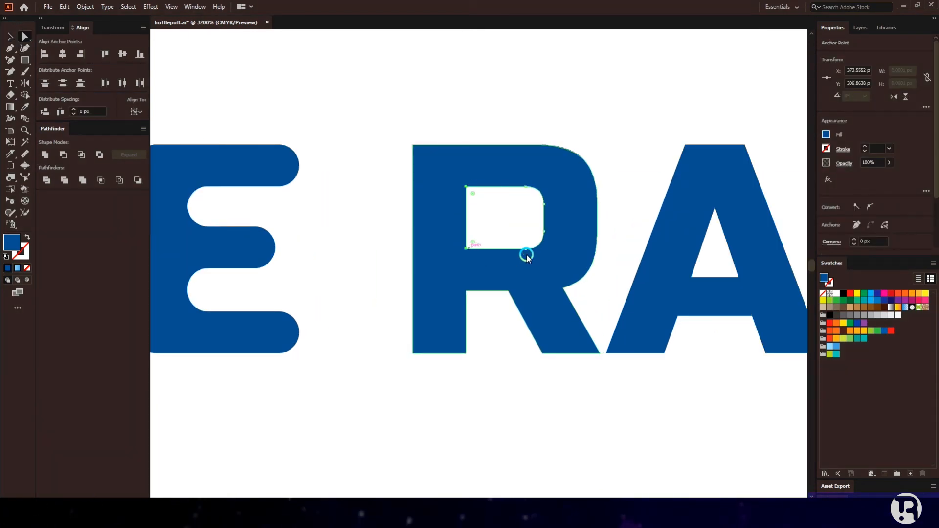
left_click(856, 244)
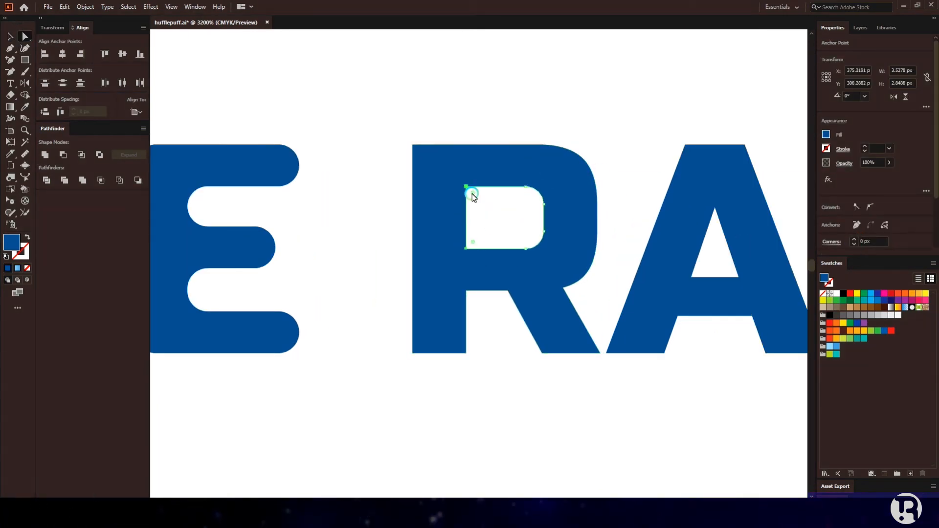
Step: Round the R's bottom leg corners and its top-left corner to 1 px
left_click_drag(386, 389, 603, 346)
left_click(854, 238)
left_click(413, 145)
left_click(854, 238)
left_click(585, 379)
Step: Set the R's inner leg corners to 0 px so they stay sharp
left_click(462, 292)
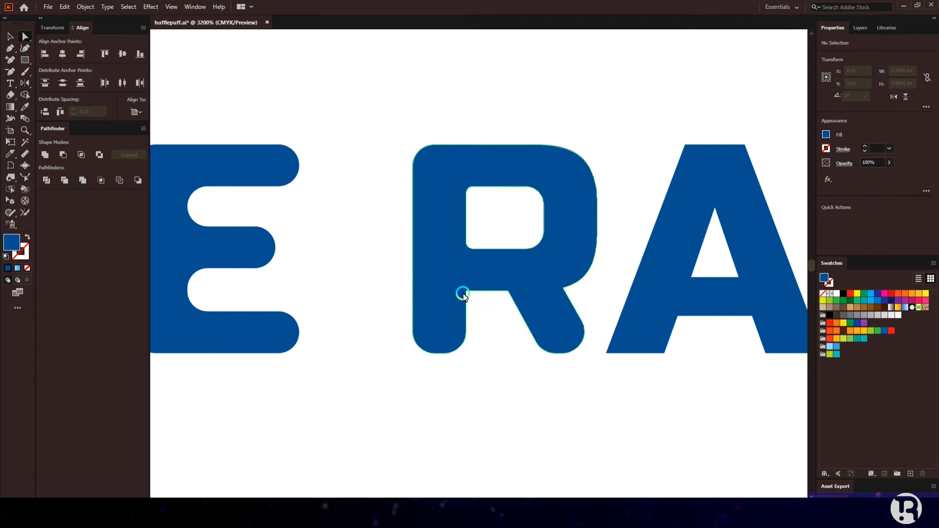
left_click(564, 287, "shift")
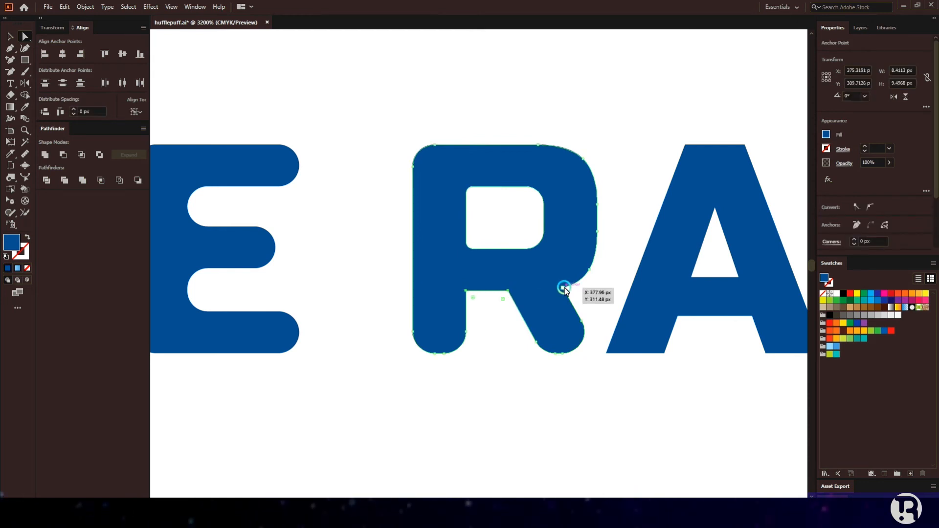
left_click(855, 243)
left_click(518, 377)
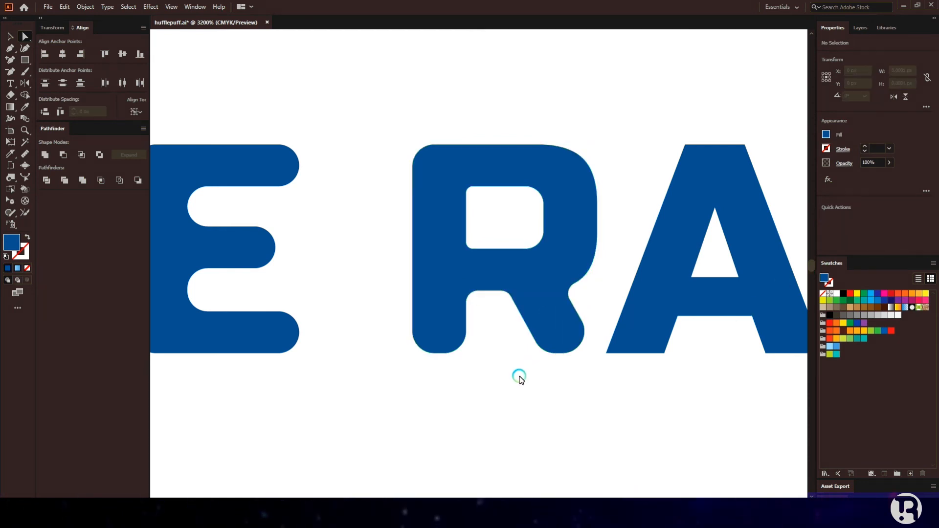
scroll(520, 379, "right", 5)
scroll(587, 393, "down", 4)
left_click(10, 37)
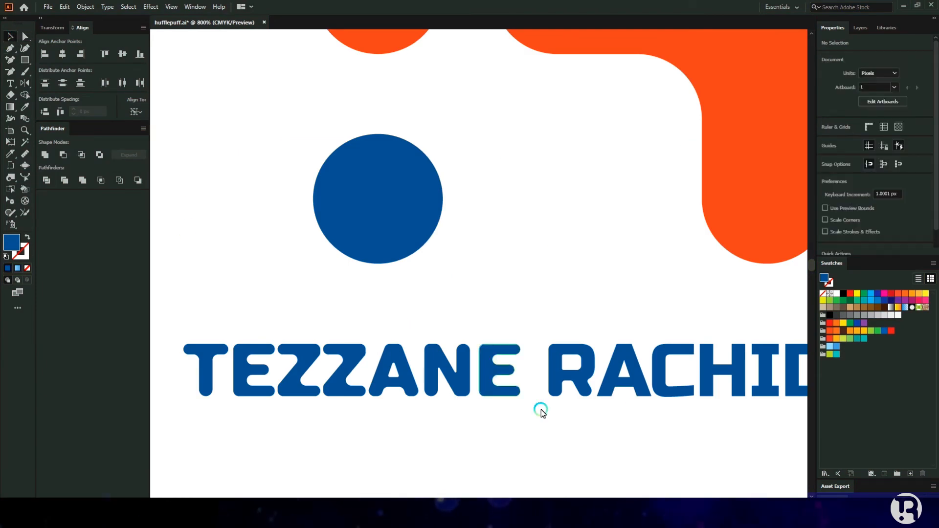
Step: Place a copy of the rounded A over the second A and delete the old sharp A
scroll(541, 412, "up", 2)
left_click_drag(206, 335, 668, 327)
left_click(679, 381)
left_click(687, 362)
key("Delete")
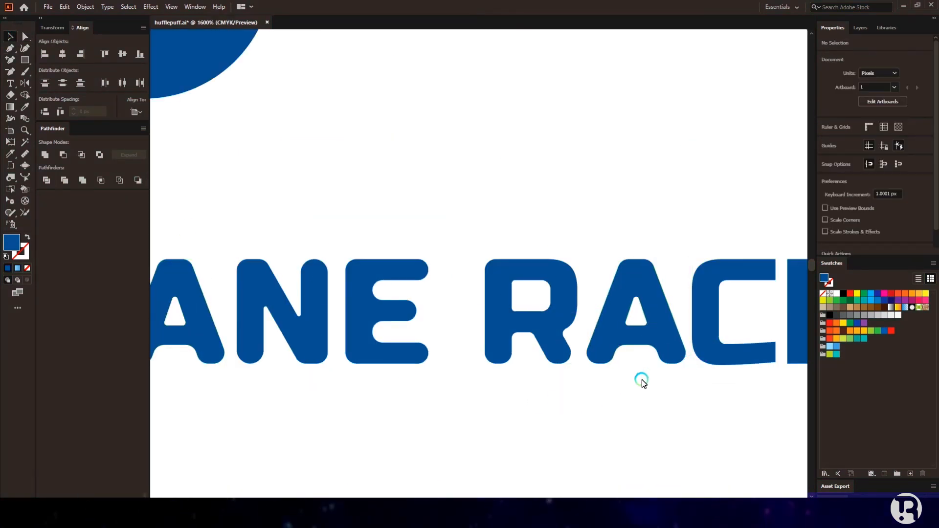
Step: Select the C's right-end points and the H's corner points, and round the H's corners by 1 px
scroll(602, 378, "right", 5)
scroll(621, 353, "up", 1)
key("a")
left_click_drag(574, 185, 558, 378)
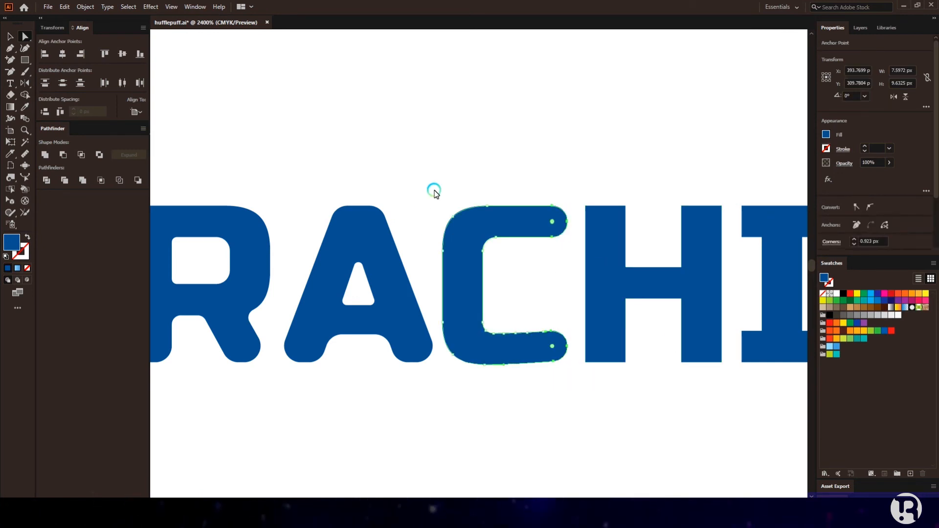
scroll(432, 189, "right", 2)
left_click_drag(511, 178, 664, 214)
left_click_drag(504, 389, 670, 347)
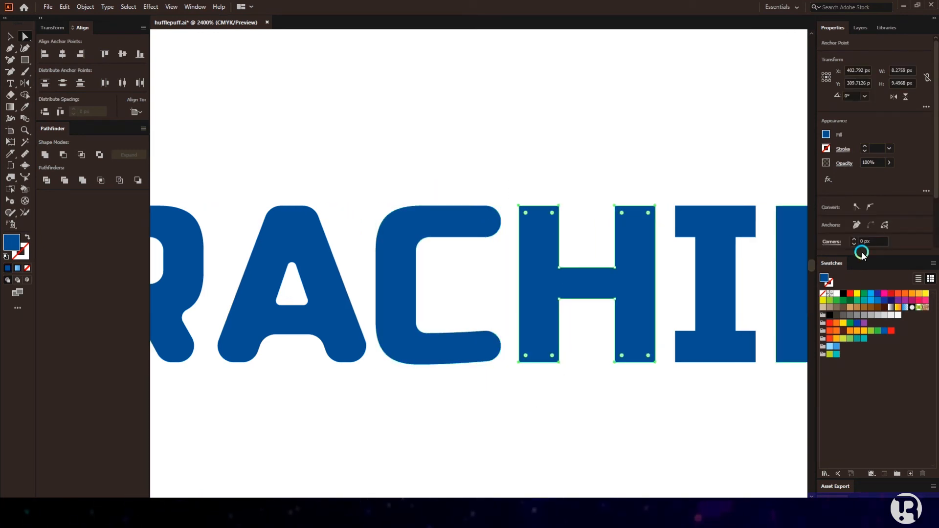
left_click(615, 268, "shift")
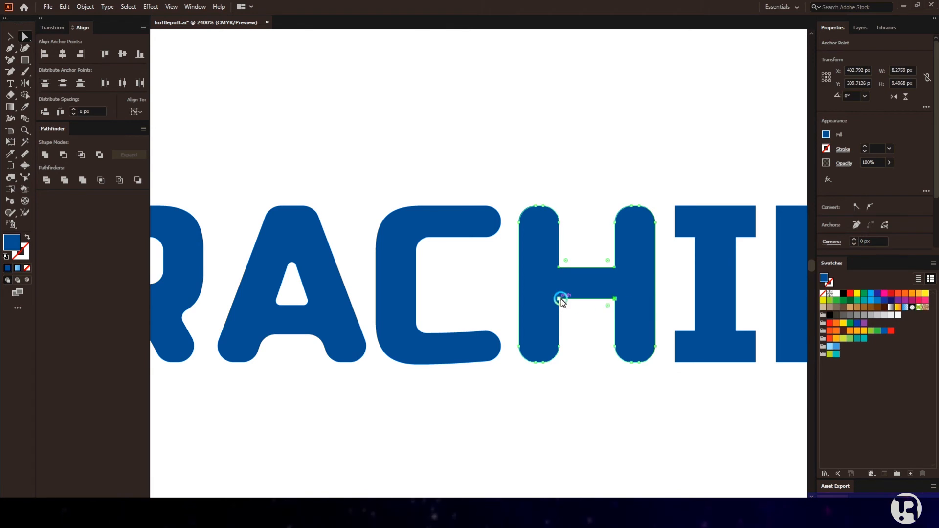
left_click(854, 240)
left_click(603, 199)
Step: Try selecting individual corner points of the I, then move it over the H and undo the move
scroll(609, 208, "right", 4)
scroll(585, 247, "up", 1)
left_click_drag(490, 171, 511, 224)
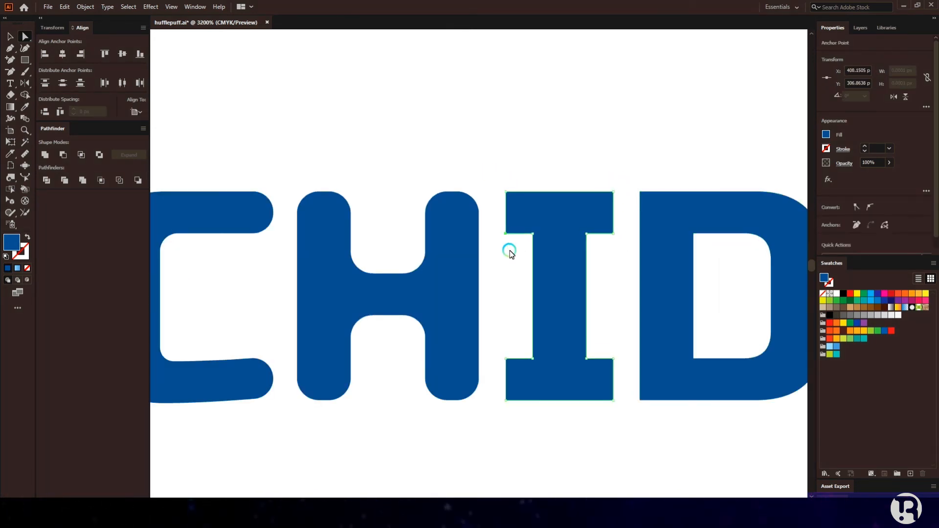
left_click(547, 251)
left_click_drag(634, 361, 597, 409)
left_click(571, 339)
left_click_drag(495, 186, 514, 249)
left_click(10, 36)
left_click_drag(550, 331, 420, 332)
mouse_move(512, 165)
left_mouse_down()
mouse_move(623, 392)
mouse_move(616, 411)
left_mouse_up()
key("ctrl+z")
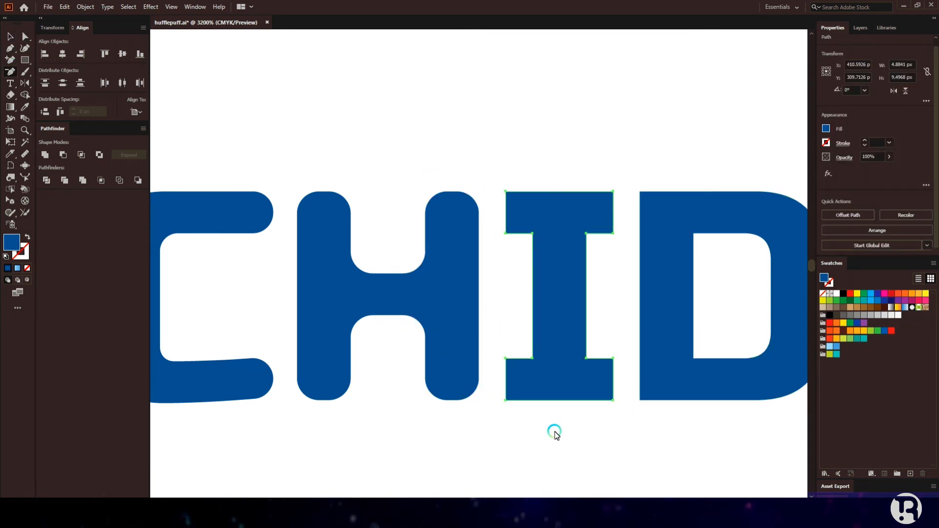
Step: Smooth one of the I's inner corners into a curve, undo it, and select the I's top corner points
left_click(505, 192)
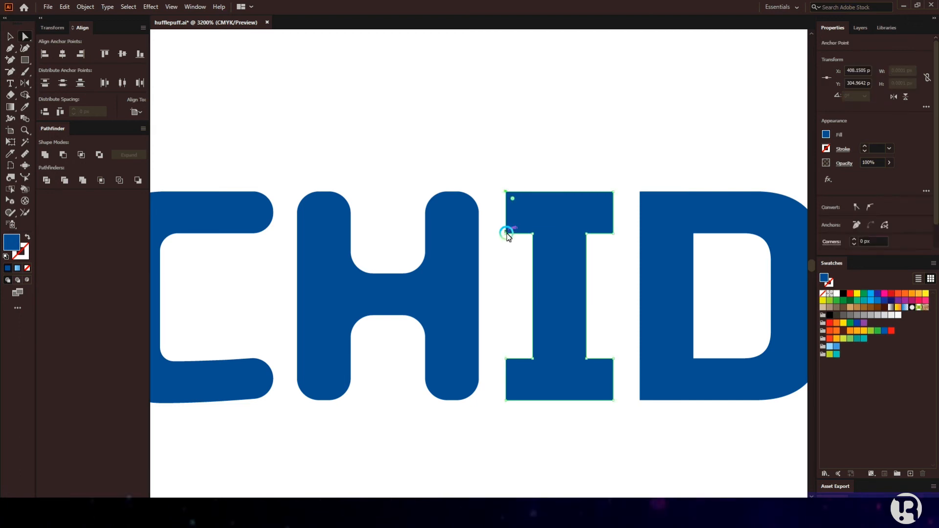
left_click(532, 235)
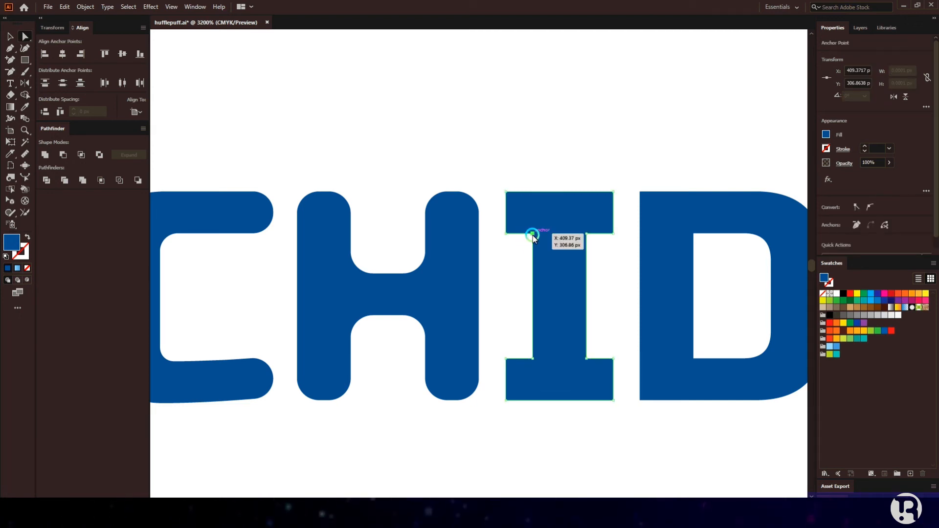
left_click(871, 207)
key("ctrl+z")
scroll(570, 236, "up", 2)
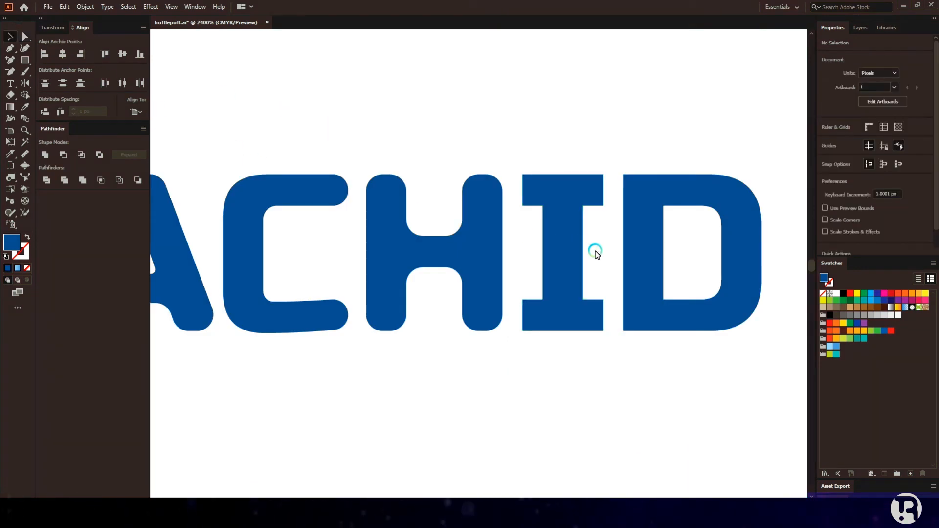
scroll(596, 252, "left", 3)
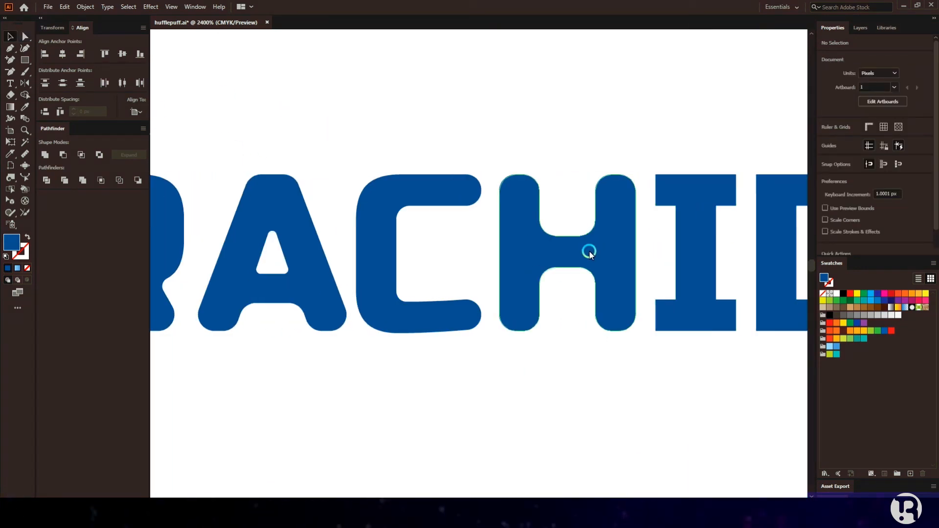
scroll(709, 225, "up", 3)
left_click_drag(529, 69, 766, 196)
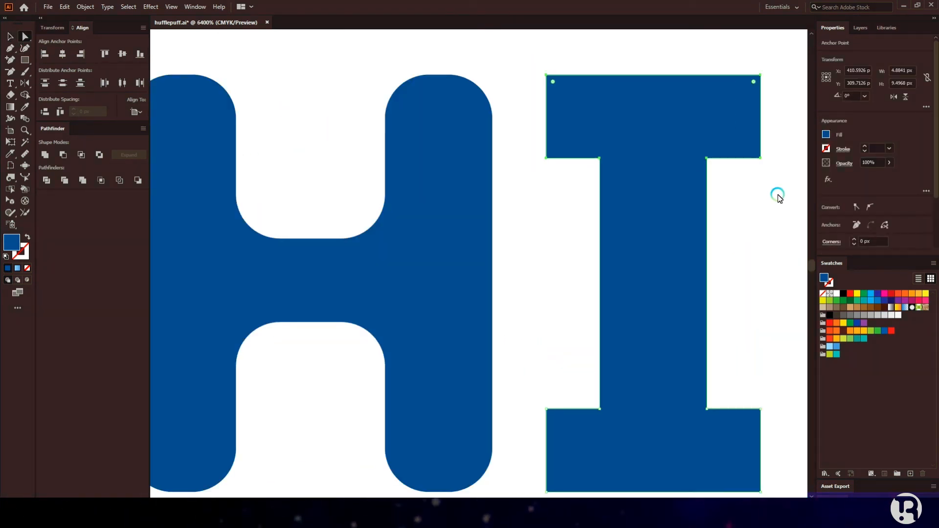
Step: Draw a rectangle over the I's top serif, narrow it into a pill, and place a copy on the bottom serif
key("m")
left_click_drag(493, 75, 760, 158)
key("v")
left_click_drag(493, 116, 546, 116)
left_click_drag(553, 82, 704, 397)
left_click(695, 182)
scroll(695, 183, "down", 4)
scroll(699, 161, "up", 4)
scroll(706, 119, "down", 1)
left_click_drag(528, 72, 705, 430)
Step: Use the Shape Builder to trim away the bottom serif's square corners
left_click(25, 94)
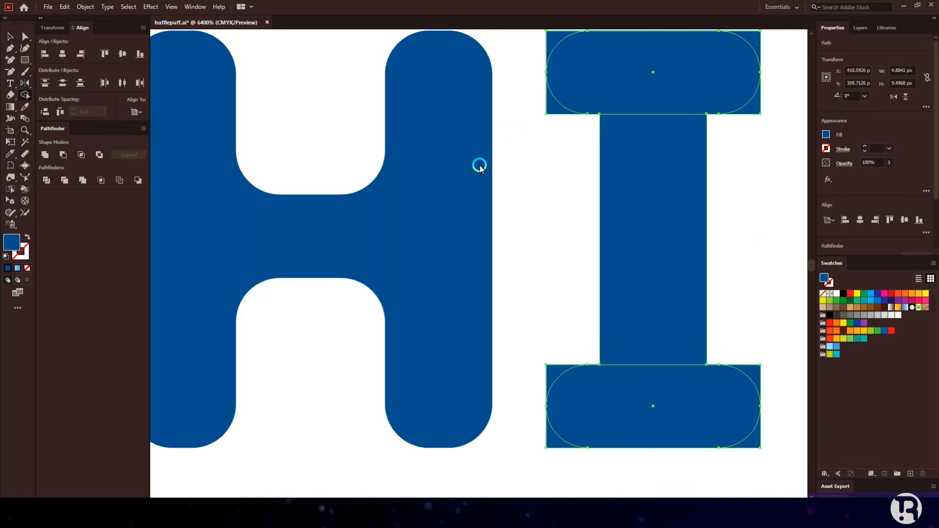
scroll(551, 132, "up", 5)
left_click_drag(555, 222, 559, 260)
left_click_drag(754, 239, 755, 260)
left_click_drag(771, 335, 755, 327)
scroll(640, 284, "down", 10)
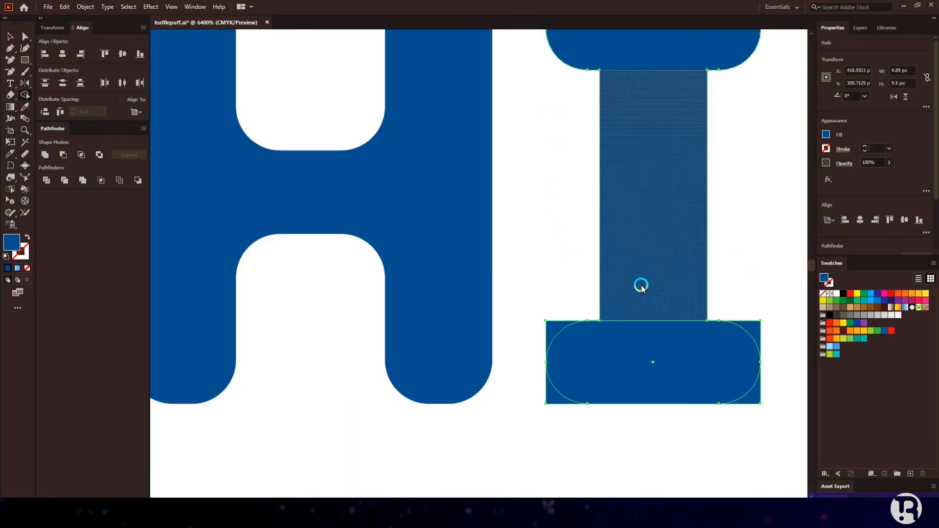
left_click(763, 182, "alt")
scroll(650, 249, "down", 1, "alt")
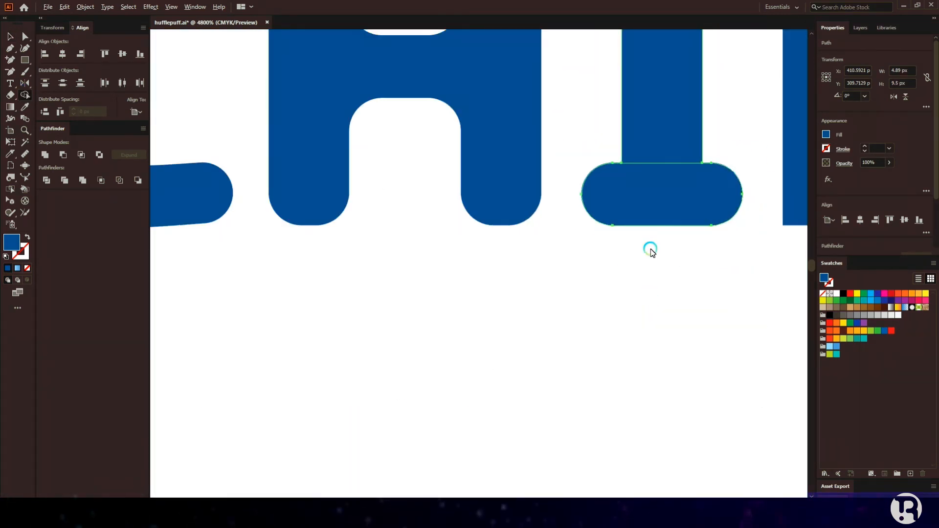
scroll(651, 288, "up", 4)
Step: Inspect the I's path and outline with the Direct Selection tool
key("a")
left_click(602, 237)
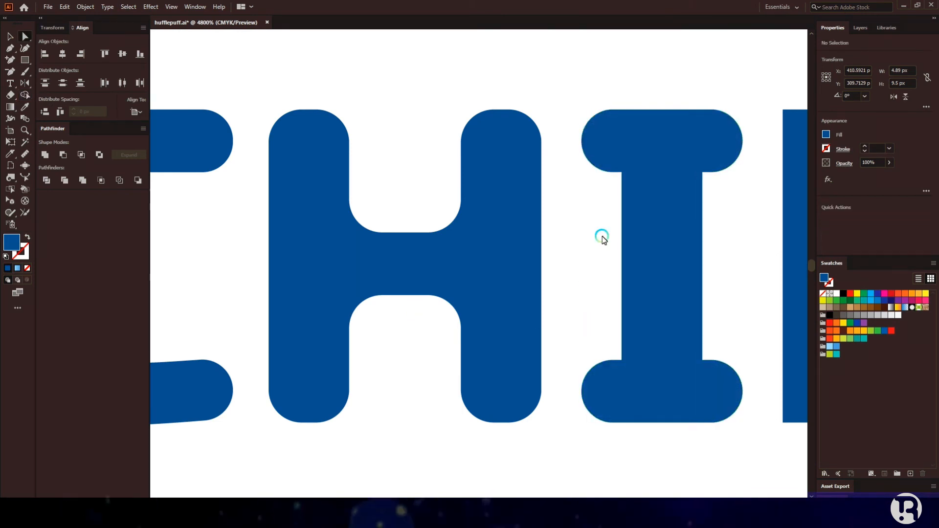
scroll(623, 243, "down", 3, "alt")
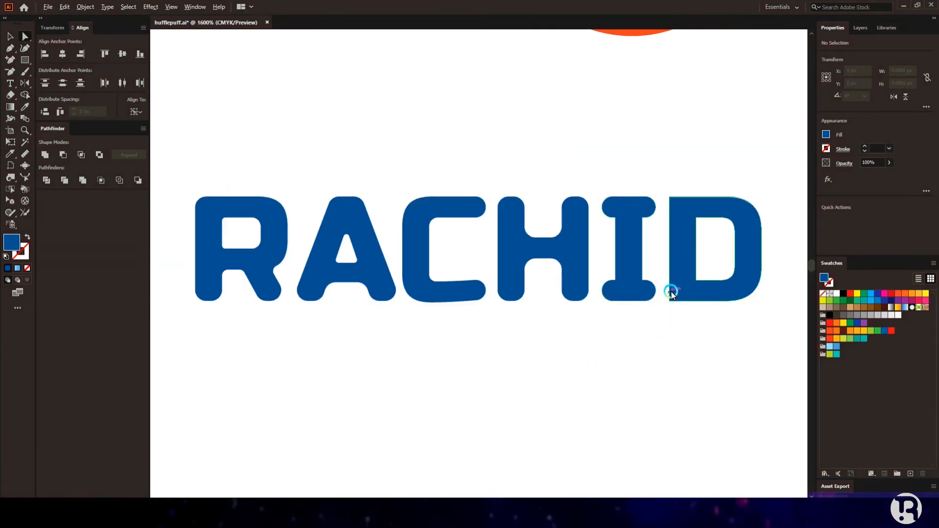
scroll(672, 291, "up", 3, "alt")
scroll(672, 289, "up", 3)
left_click(497, 248)
left_click(476, 251)
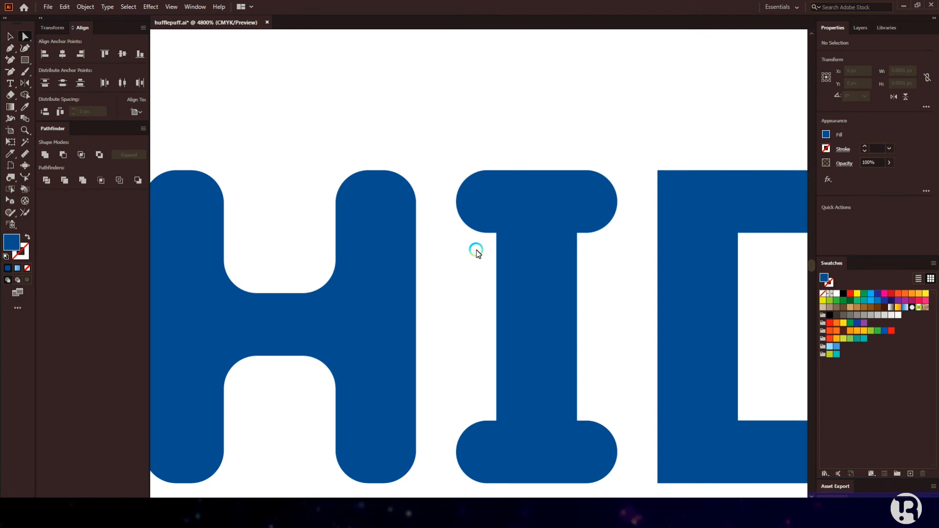
scroll(595, 260, "down", 2, "alt")
scroll(594, 260, "left", 2)
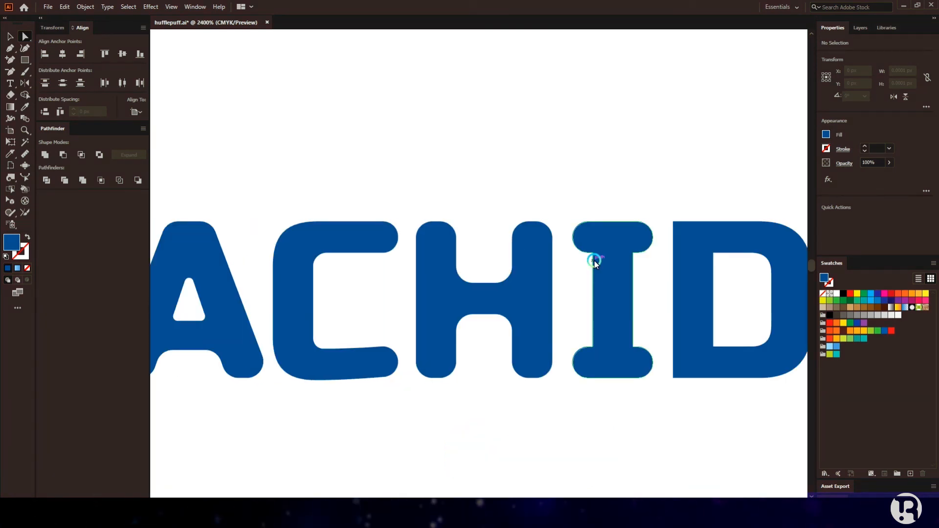
left_click(594, 292)
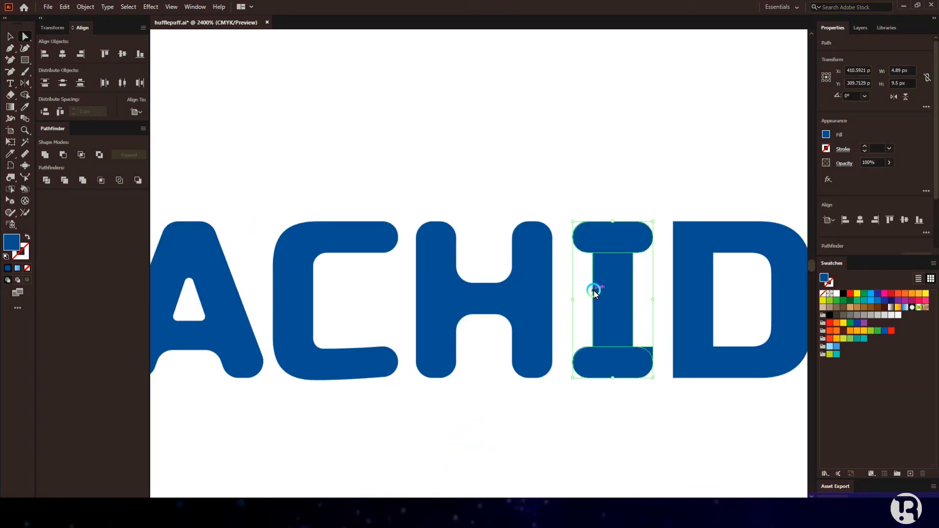
Step: Undo the I's corner rounding, then move its square-cornered stem aside and delete it
key("ctrl+z")
key("ctrl+z")
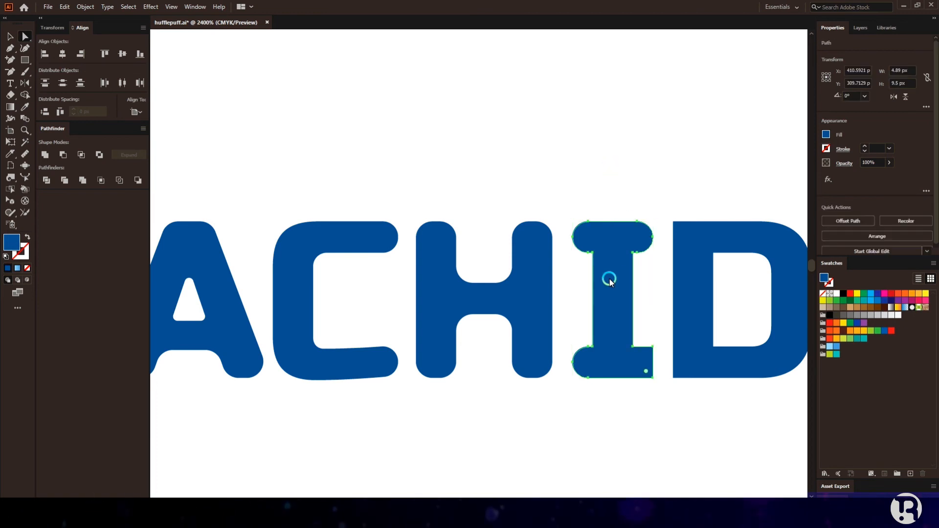
key("ctrl+z")
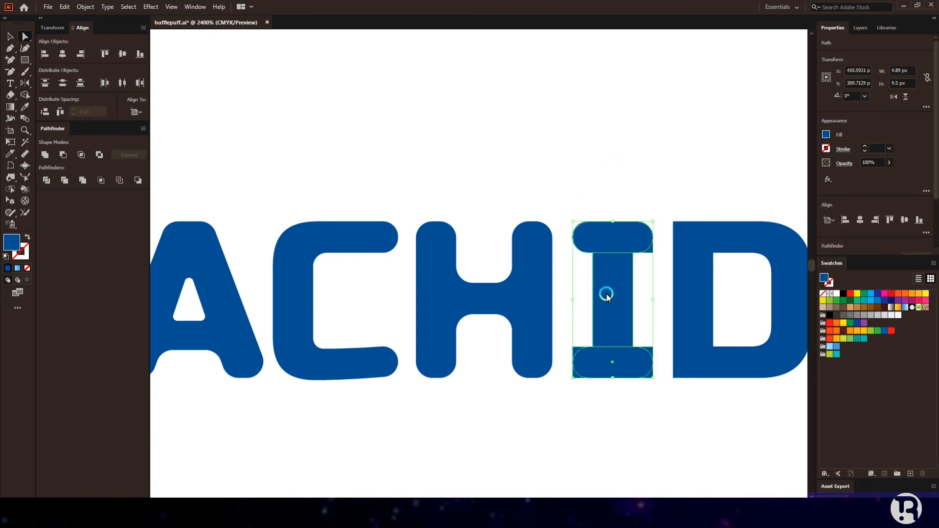
left_click(590, 197)
left_click(613, 299)
left_click_drag(612, 299, 544, 303)
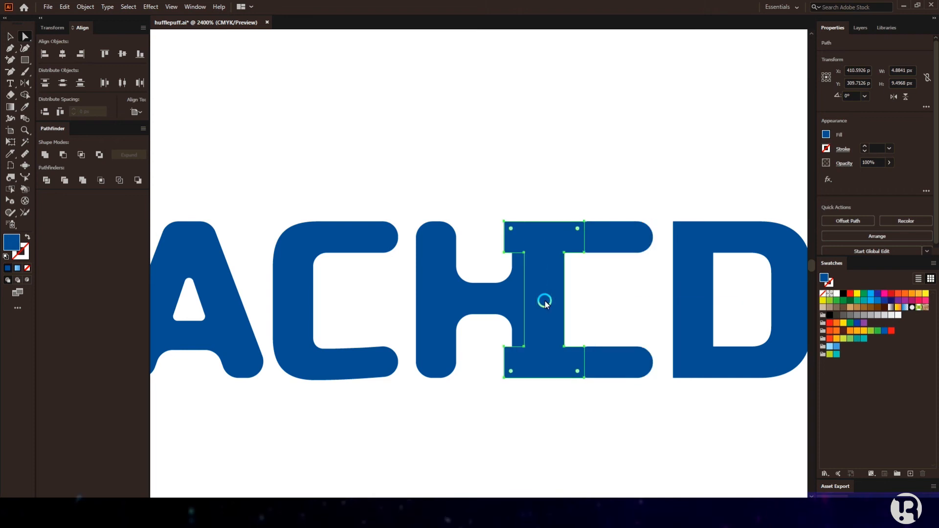
key("Delete")
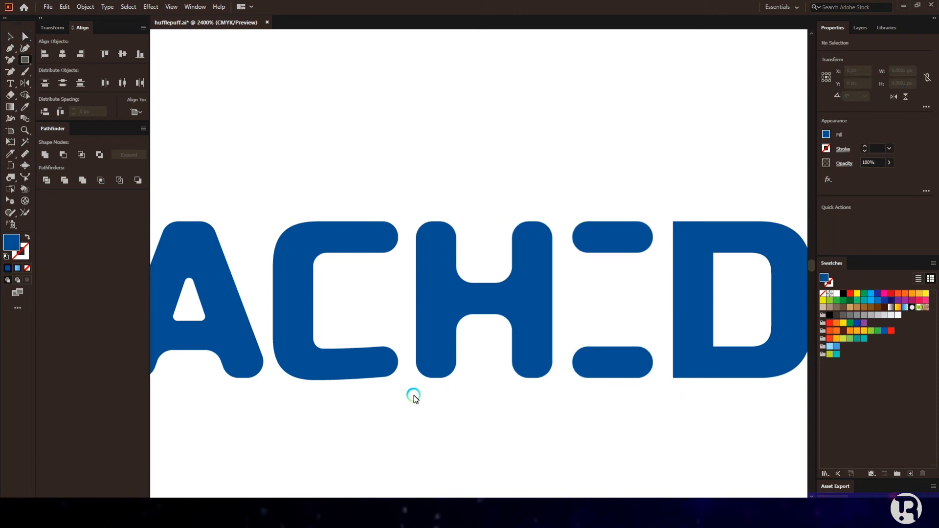
Step: Copy the top bar down, rotate it upright, and divide it in half along a line before ungrouping
key("v")
left_click_drag(617, 244, 619, 300)
left_click_drag(654, 272, 638, 340)
key("m")
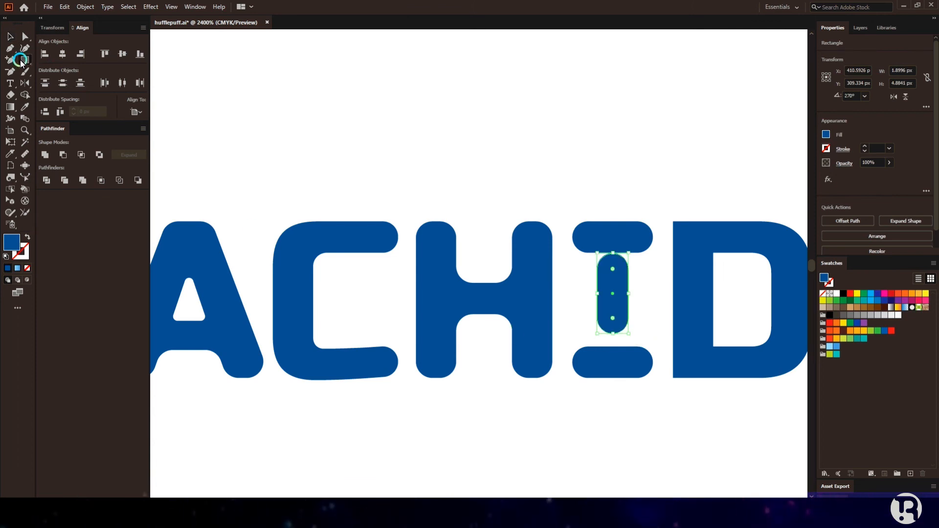
left_click_drag(586, 294, 642, 294)
left_click(10, 37)
left_click_drag(579, 277, 618, 309)
left_click(46, 181)
right_click(623, 283)
left_click(655, 366)
left_click(593, 313)
Step: Move the lower half onto the bottom bar, then pull the dome's bottom points down to form the stem
scroll(594, 312, "up", 2)
left_click(620, 322)
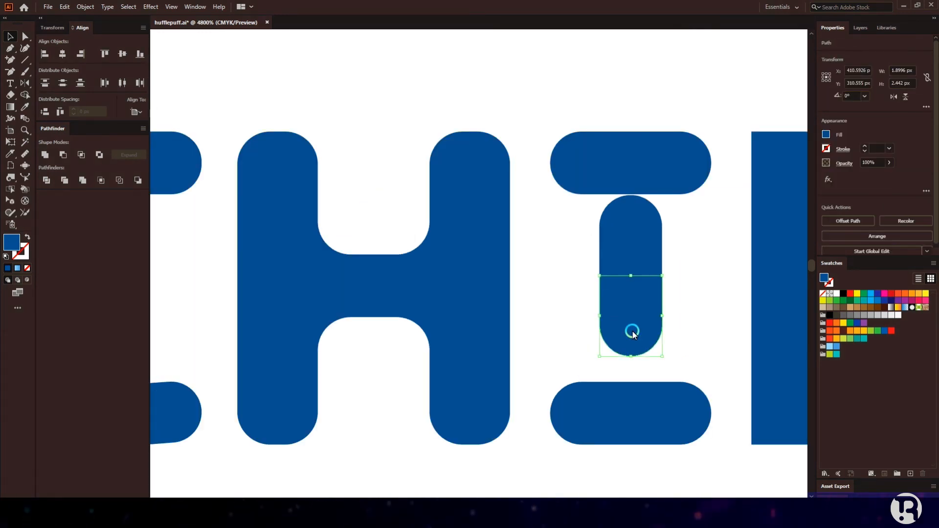
left_click_drag(642, 413, 642, 421)
left_click_drag(633, 181, 633, 175)
left_click_drag(632, 213, 631, 368)
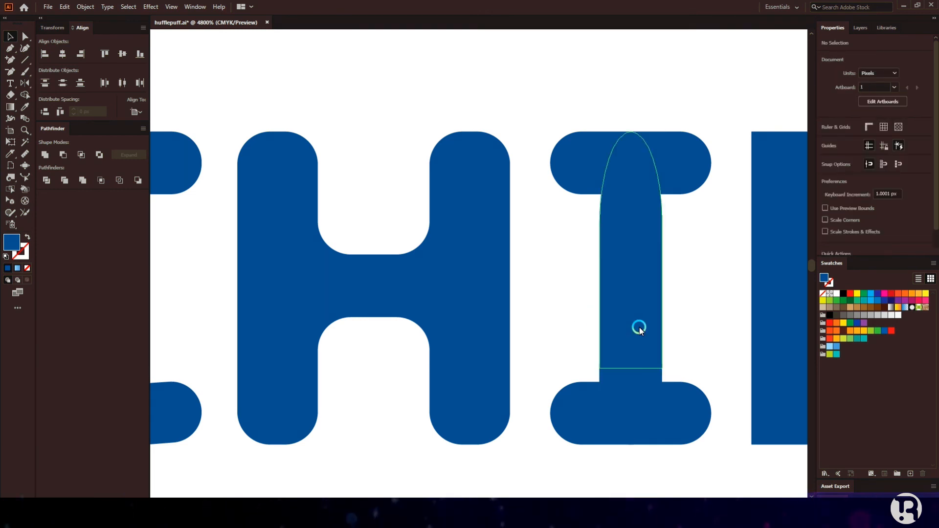
key("ctrl+z")
left_click_drag(594, 235, 662, 372)
left_click(9, 35)
left_click(543, 171)
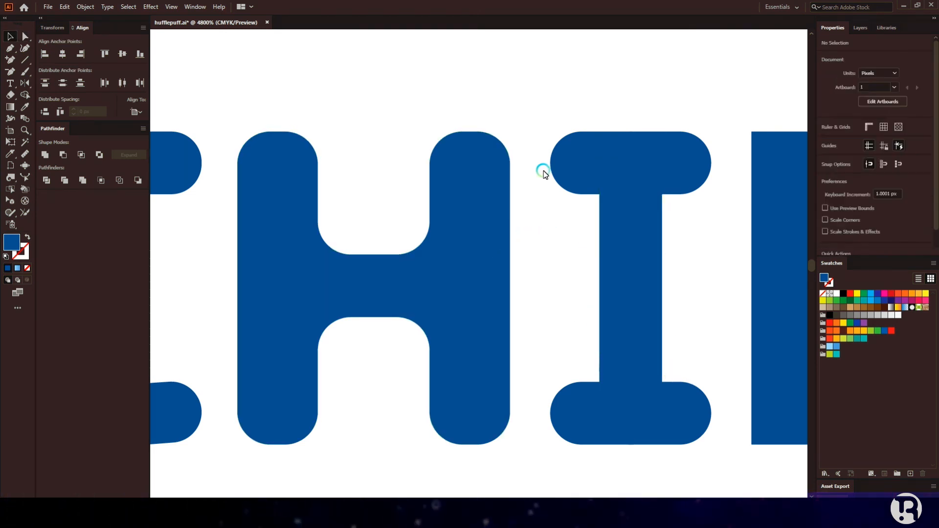
Step: Unite all the I's pieces into one shape and check its inner corner points
scroll(651, 310, "down", 1)
left_click_drag(596, 158, 645, 412)
left_click(46, 157)
left_click(25, 37)
left_click(675, 247)
left_click(659, 233)
left_click(679, 256)
scroll(679, 256, "up", 3)
left_click(627, 197)
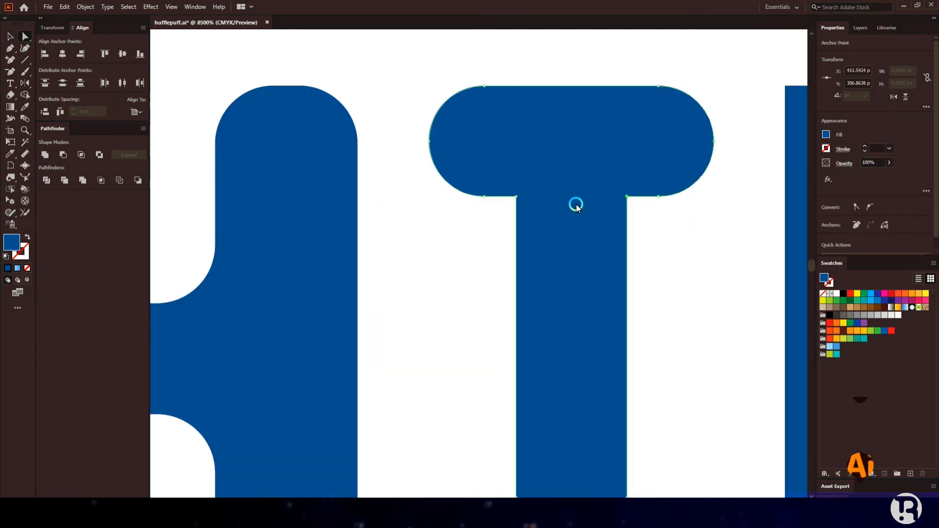
left_click(516, 196, "shift")
left_click(508, 223)
scroll(508, 223, "down", 3)
Step: Undo a stray copy of the I dragged toward the H
key("v")
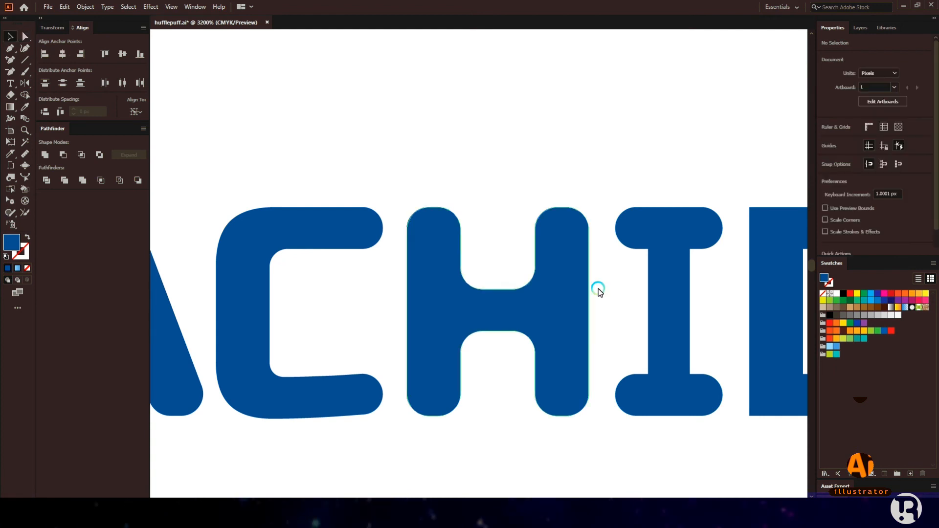
scroll(700, 266, "up", 2)
left_click_drag(641, 165, 564, 229)
key("ctrl+z")
scroll(571, 257, "down", 3)
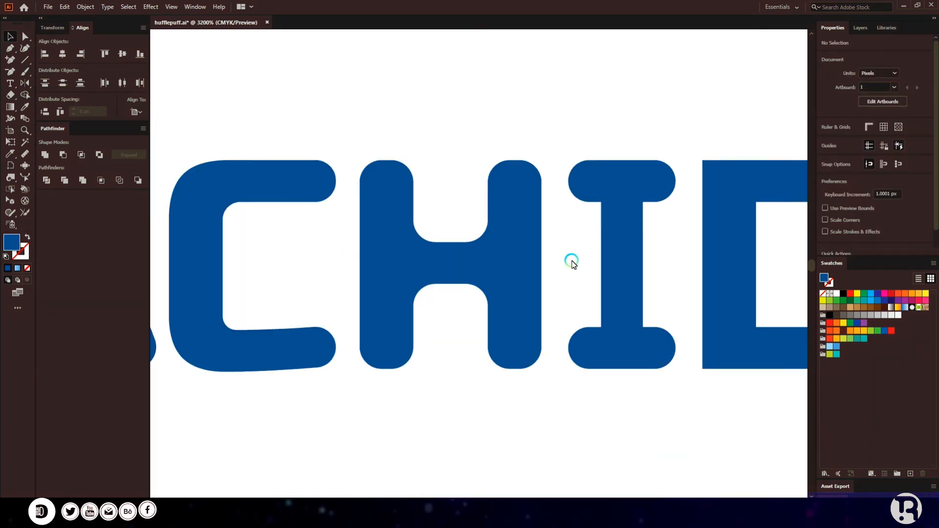
scroll(636, 307, "right", 4)
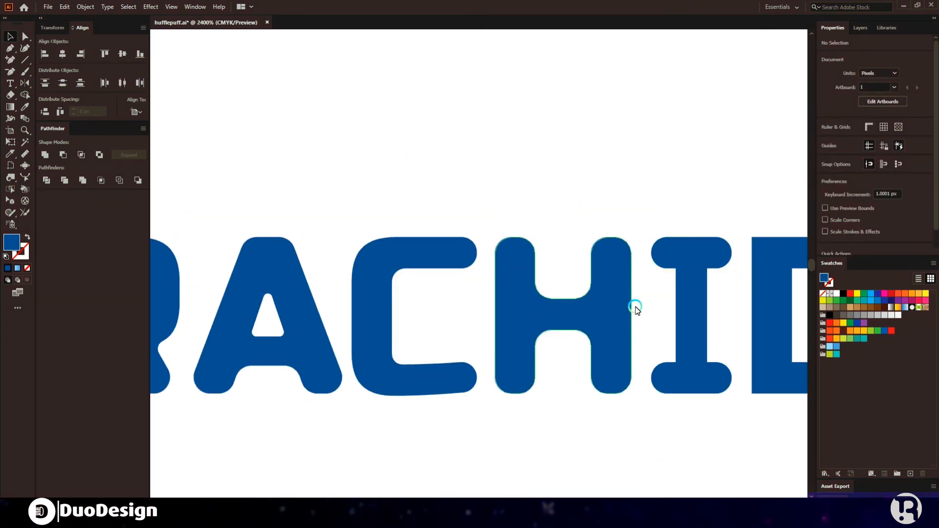
left_click_drag(25, 61, 53, 59)
scroll(582, 309, "up", 2)
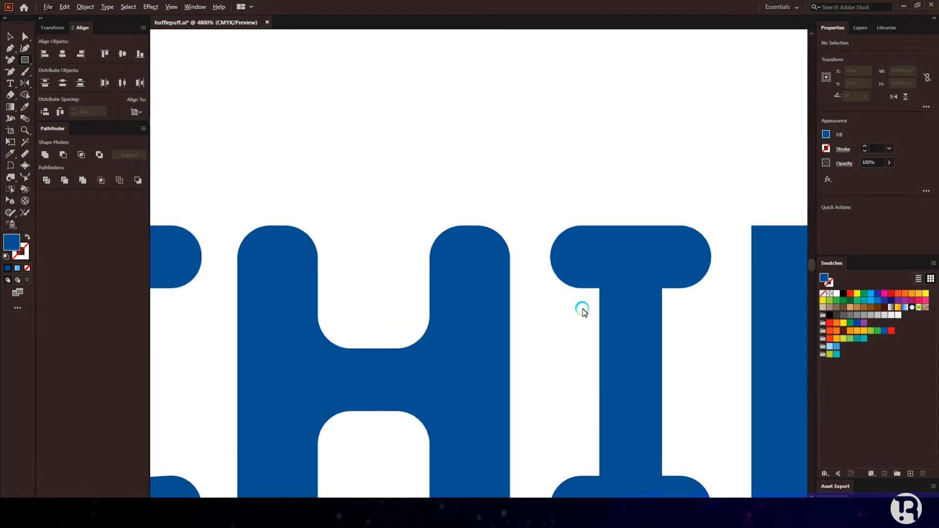
Step: Draw a narrow light cyan rectangle beside the I's stem and fully round its corners
left_click_drag(600, 289, 585, 387)
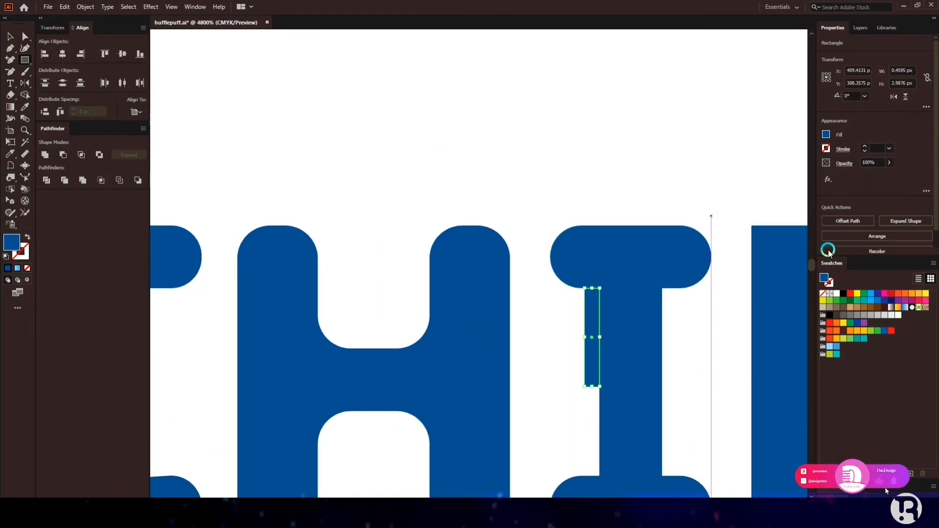
left_click(871, 293)
scroll(601, 292, "up", 2)
left_click(639, 288)
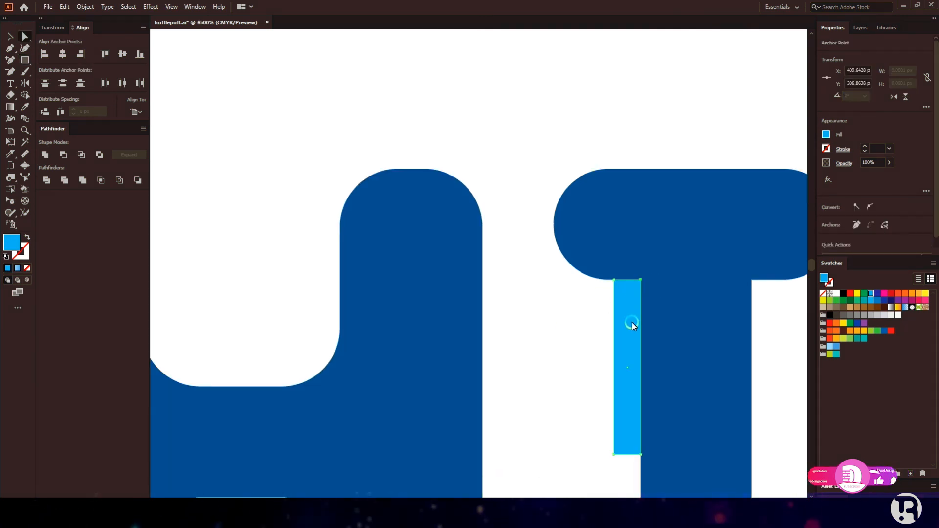
left_click_drag(636, 288, 569, 365)
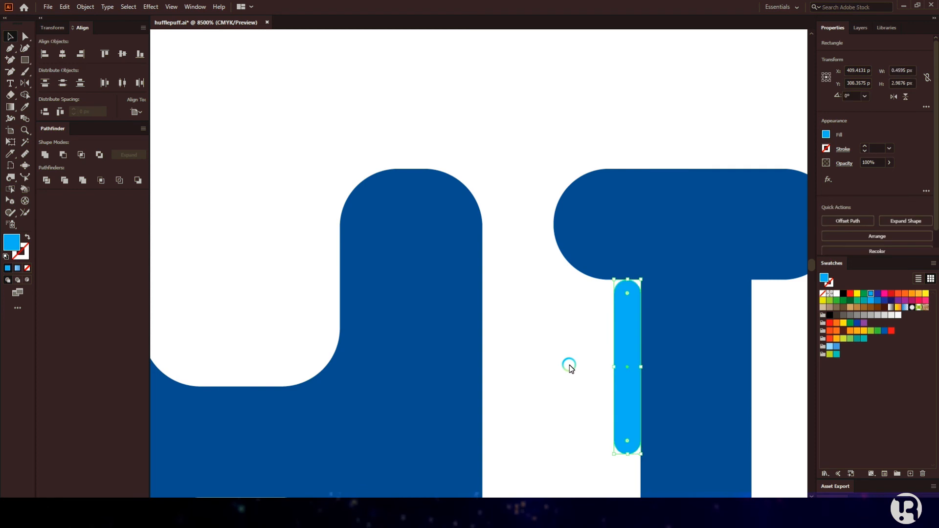
scroll(564, 344, "right", 4)
scroll(442, 251, "down", 6)
scroll(436, 244, "up", 5)
scroll(392, 195, "down", 2)
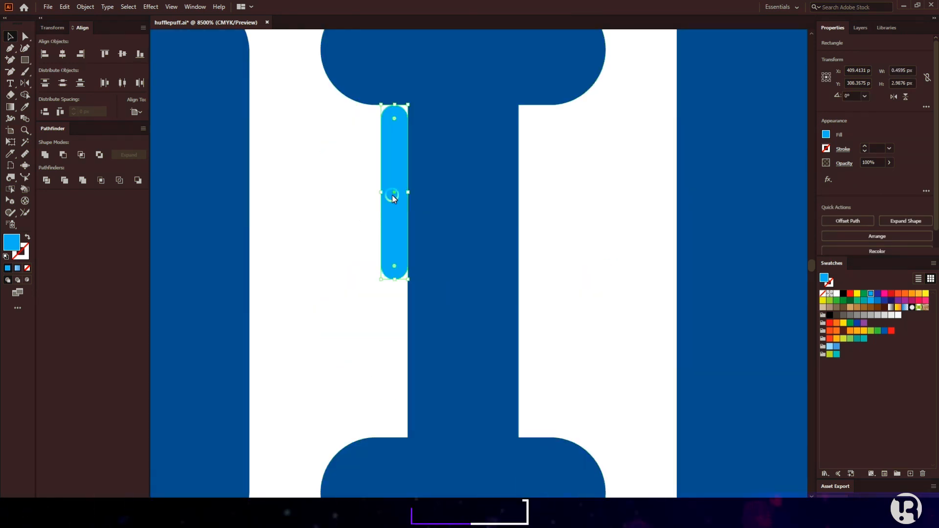
Step: Fill the small gap at the stem's left corner with the Shape Builder
left_click(337, 163)
left_click(41, 83)
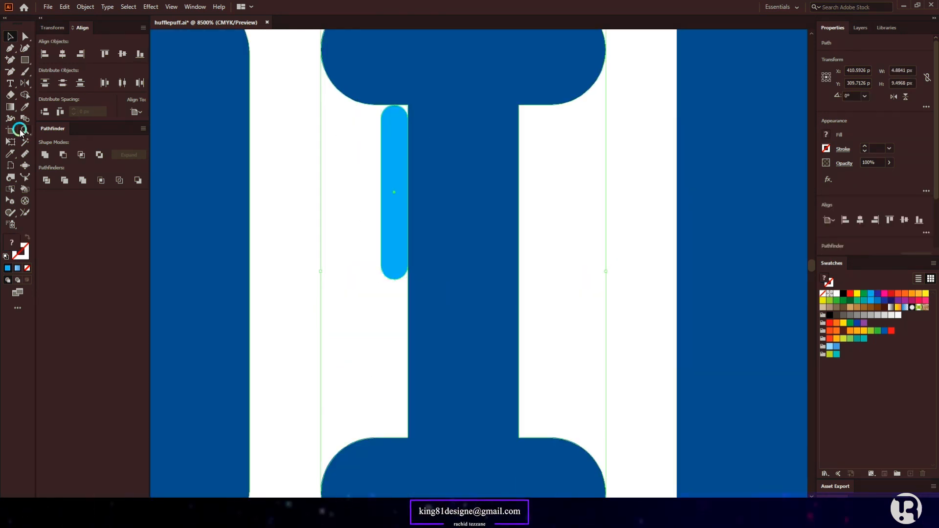
left_click(24, 94)
scroll(375, 198, "up", 4)
left_click(366, 250)
left_click(18, 42)
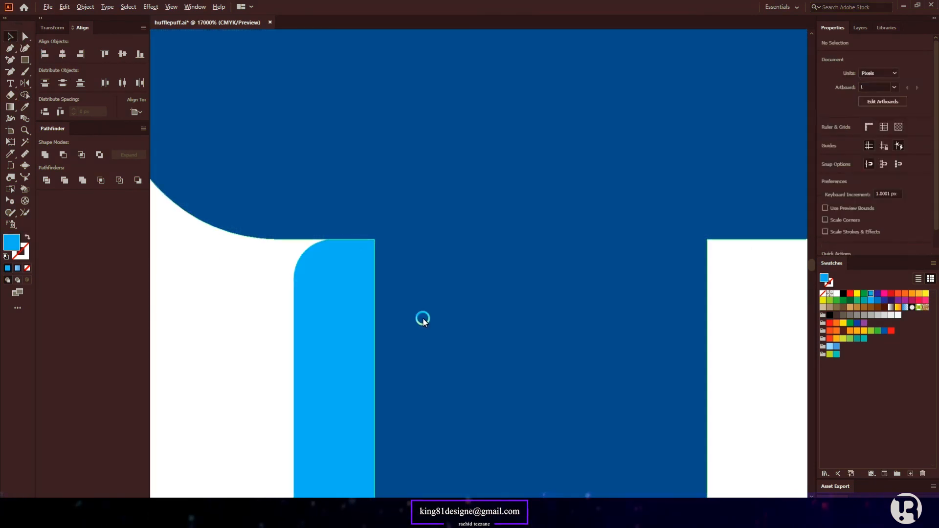
scroll(379, 256, "down", 1)
scroll(363, 259, "up", 3)
Step: Copy the cyan bar to the stem's right side and fill that corner gap too
left_click_drag(363, 259, 638, 264)
mouse_move(699, 258)
left_mouse_down()
mouse_move(589, 161)
mouse_move(608, 168)
left_mouse_up()
left_click(25, 95)
left_click(11, 37)
left_click(269, 239)
Step: Move both cyan bars down to the bottom bar and fill the lower corner gaps
scroll(563, 294, "down", 1)
scroll(460, 281, "down", 5)
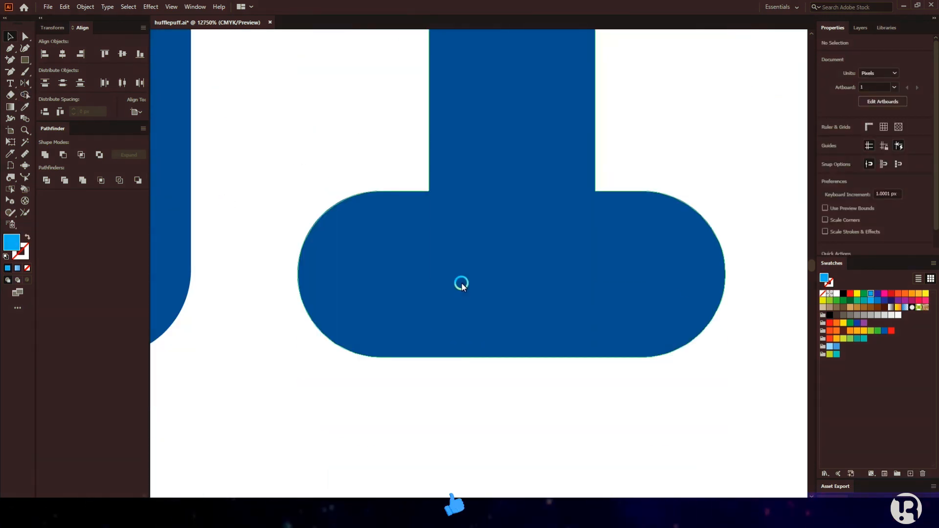
scroll(459, 279, "up", 2)
left_click(414, 106)
left_click(613, 121, "shift")
left_click_drag(613, 121, 625, 350)
left_click_drag(342, 310, 654, 404)
left_click(25, 95)
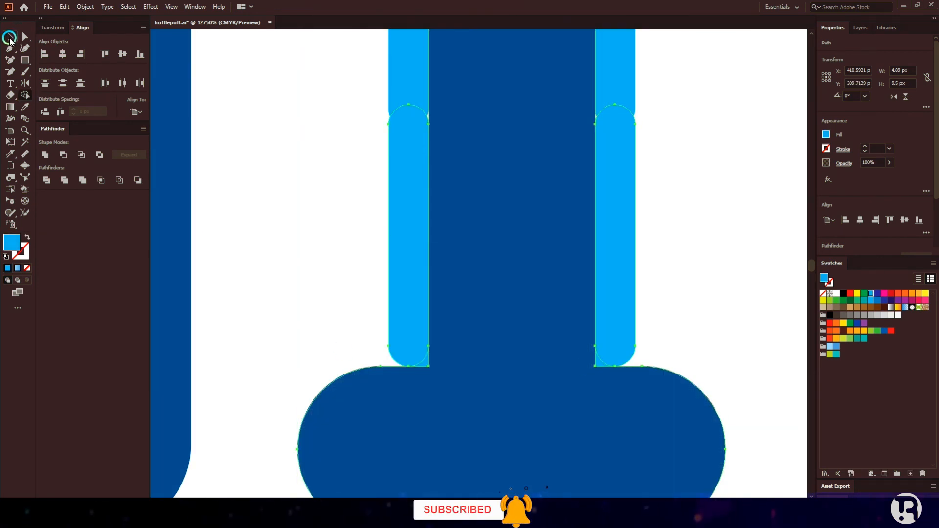
left_click(10, 38)
left_click(714, 295)
Step: Delete the leftover cyan rounded bars
scroll(712, 296, "down", 1)
scroll(703, 305, "up", 4)
scroll(704, 305, "down", 3)
left_click(557, 274)
key("Delete")
left_click(558, 227)
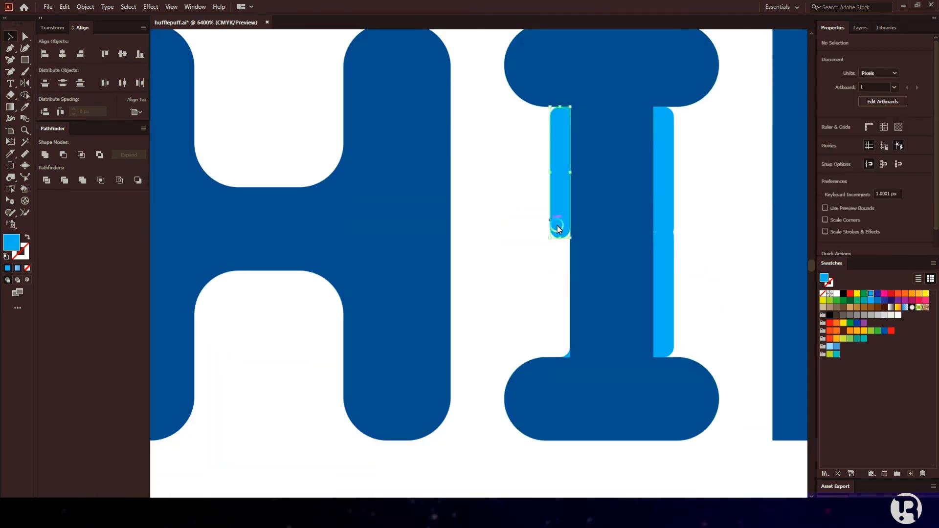
key("Delete")
left_click(665, 211)
key("Delete")
left_click(669, 257)
key("Delete")
Step: Unite the I with its corner fills and recolour it the H's dark blue
left_click_drag(487, 80, 677, 377)
left_click(45, 155)
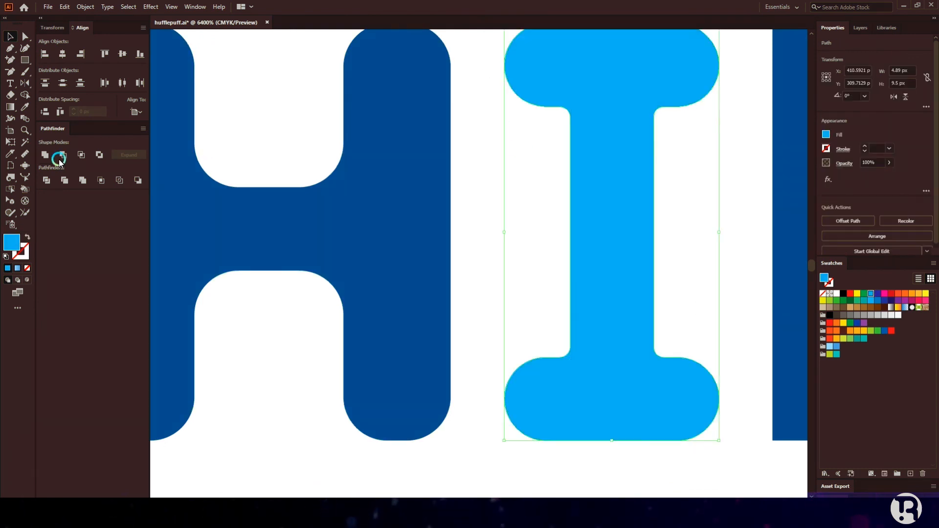
left_click(24, 108)
left_click(207, 199)
left_click(11, 37)
left_click(274, 169)
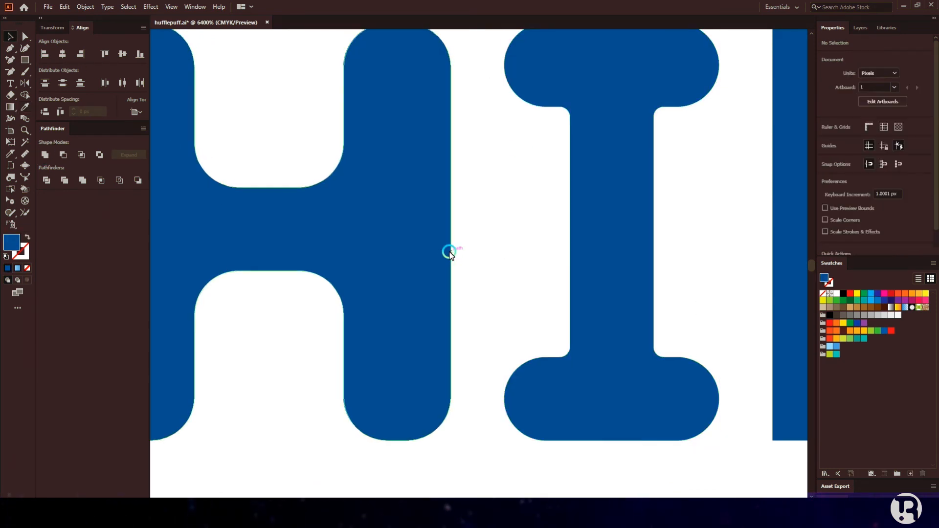
Step: Select the D's inner counter anchors and round their corners
scroll(451, 256, "down", 2)
scroll(482, 266, "up", 1)
scroll(541, 273, "right", 7)
key("i")
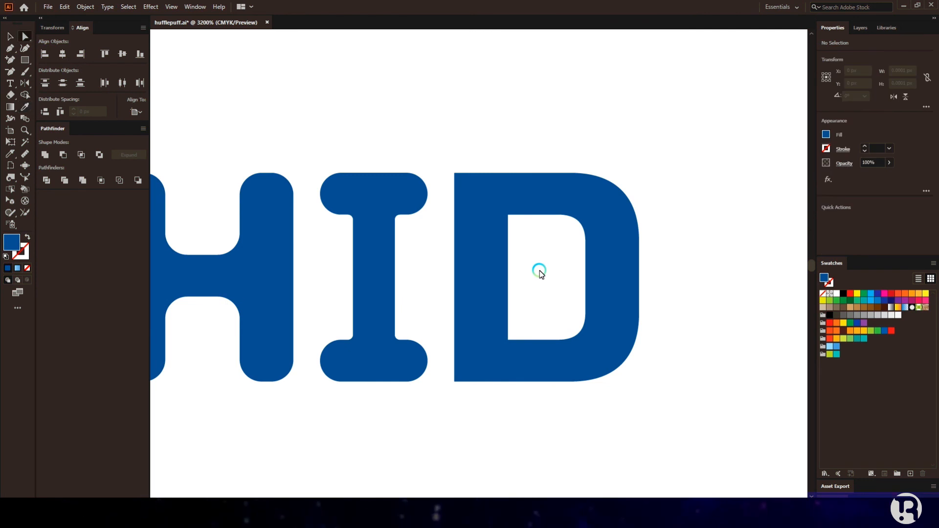
left_click_drag(478, 392, 478, 393)
left_click(509, 259)
left_click(542, 341)
left_click(855, 239)
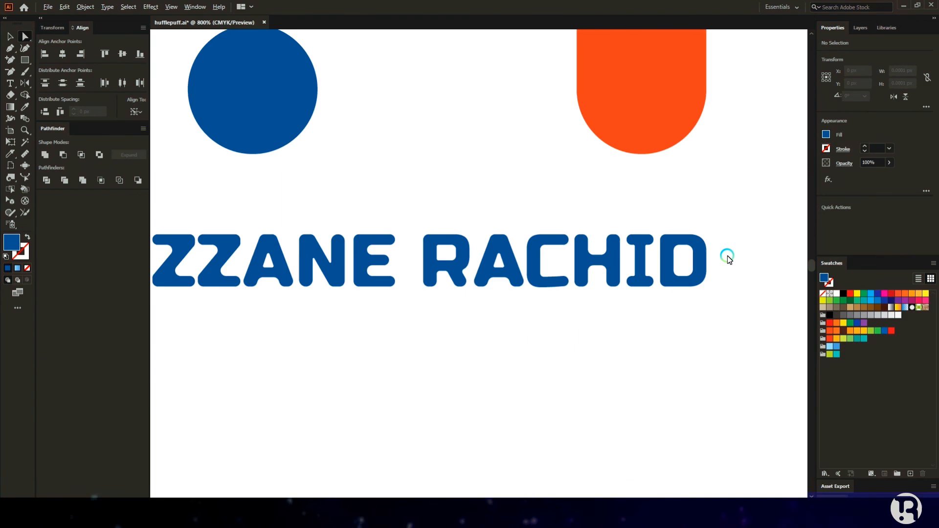
scroll(719, 266, "down", 2)
Step: Fit the artboard with the panels collapsed and drag the nested squares to the left edge
key("v")
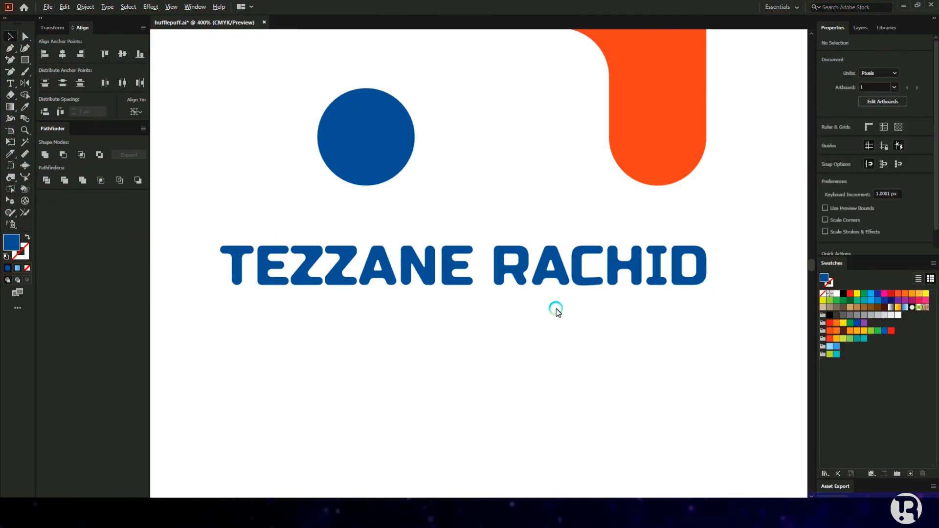
scroll(556, 309, "down", 5)
key("ctrl+0")
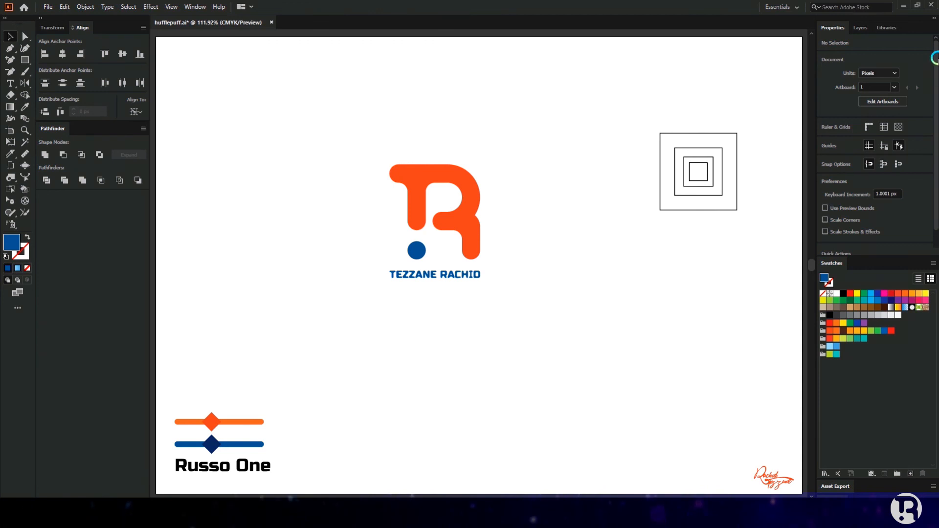
left_click(934, 18)
key("ctrl+0")
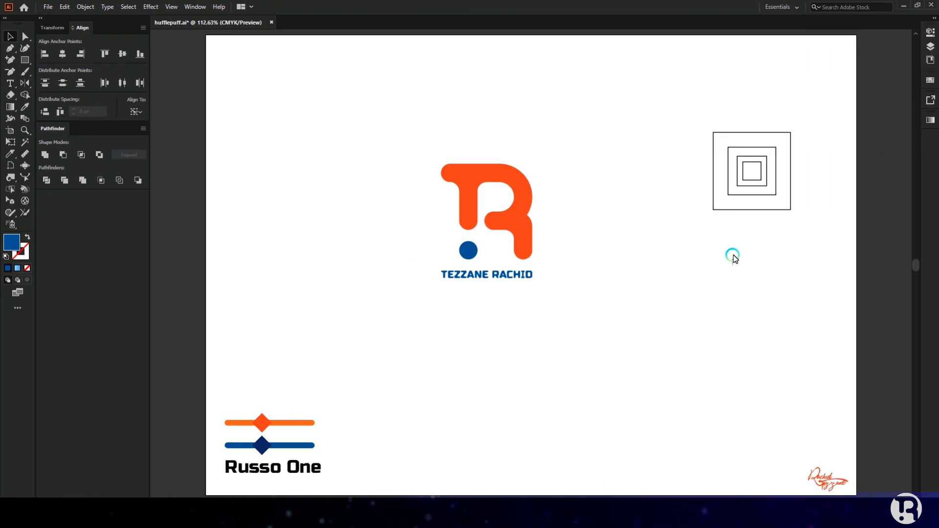
left_click_drag(786, 116, 781, 132)
left_click_drag(762, 233, 212, 325)
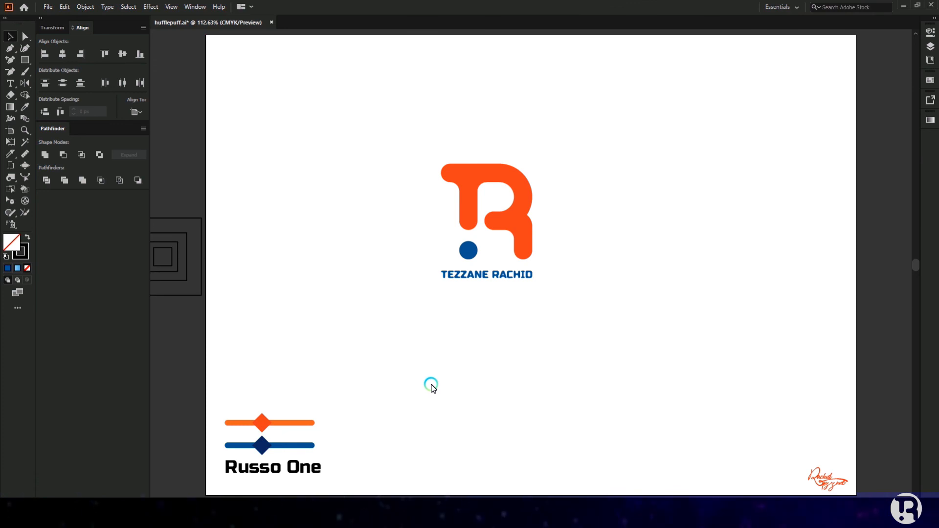